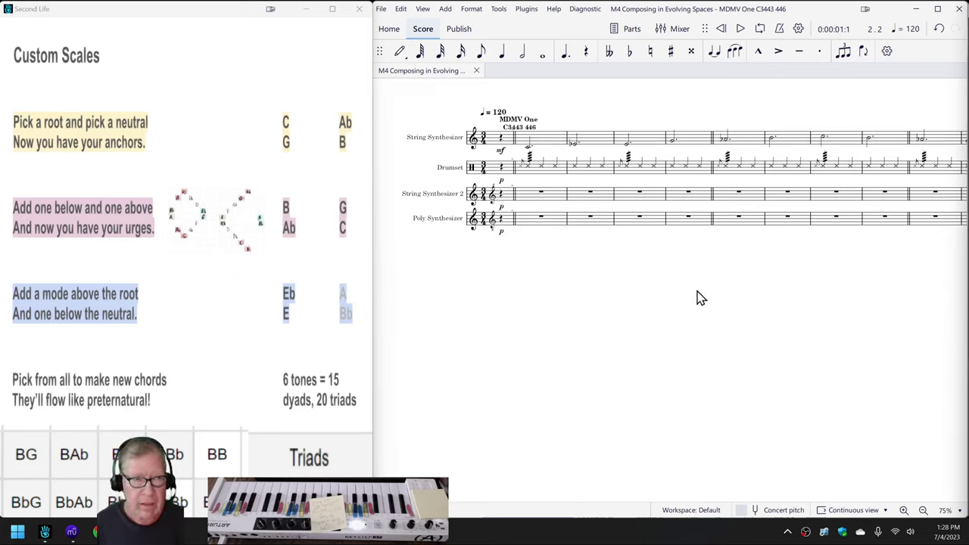
# - Play the opening bars of the MDMV One C3443 446 score, then stop playback
pyautogui.click(166, 18)
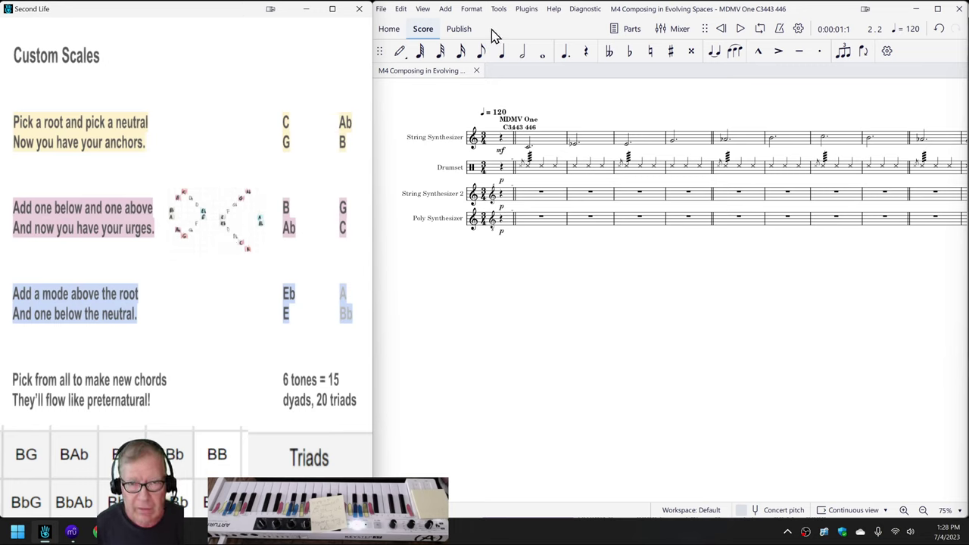
pyautogui.click(817, 12)
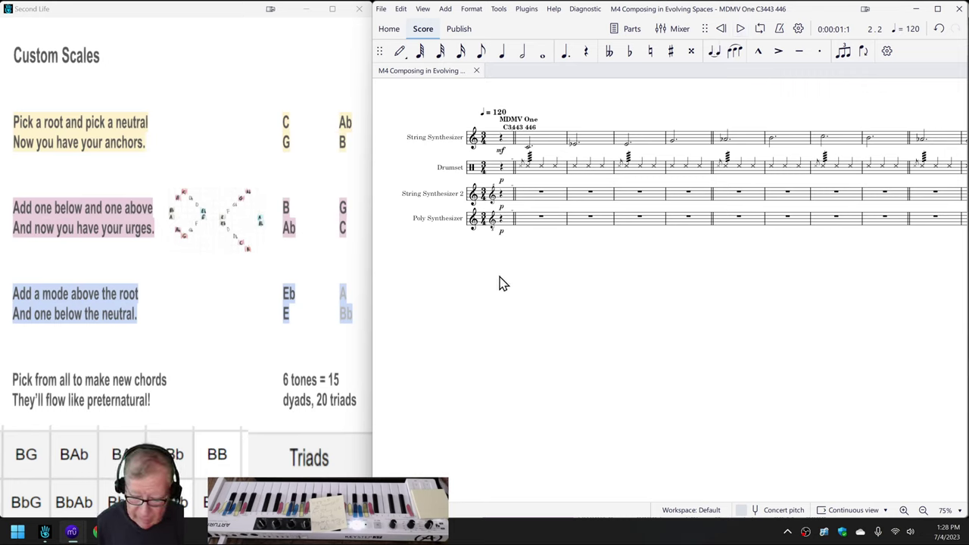
pyautogui.press('space')
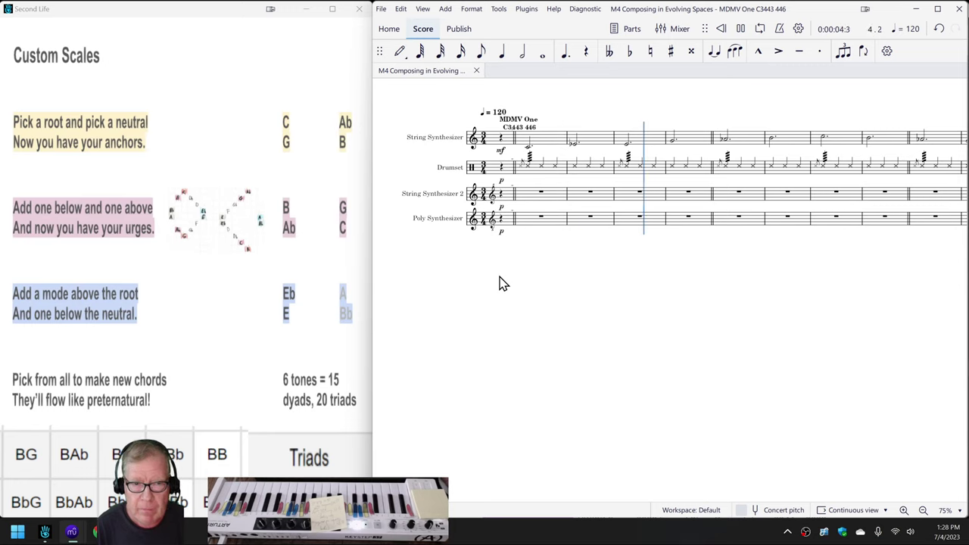
pyautogui.press('space')
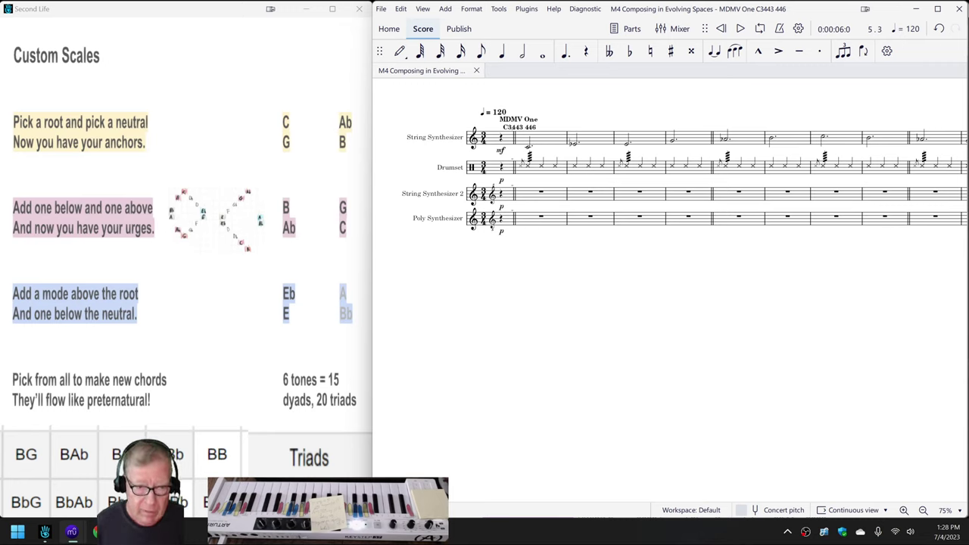
# - Bring the Virtual Reality YouTube playlist forward and scroll through it
pyautogui.moveTo(96, 533)
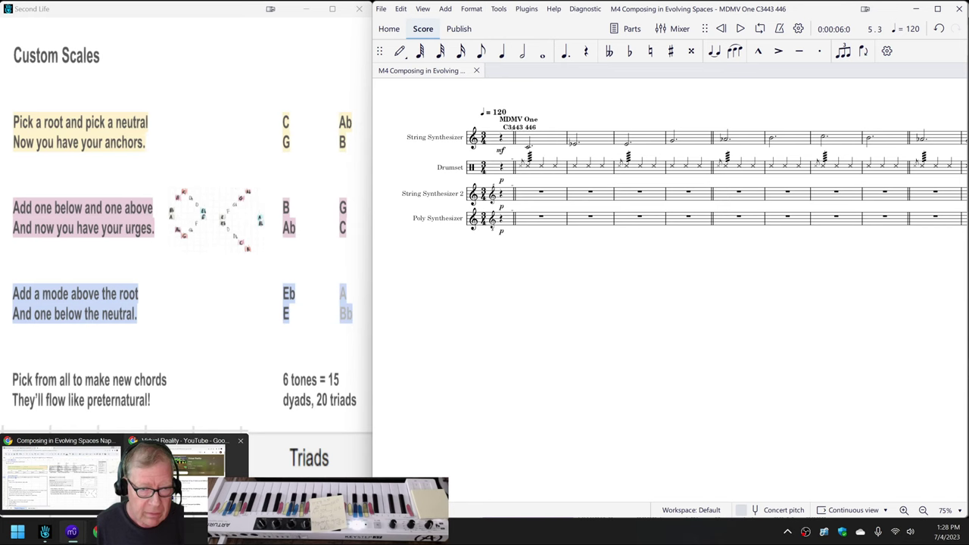
pyautogui.moveTo(185, 507)
pyautogui.click(195, 489)
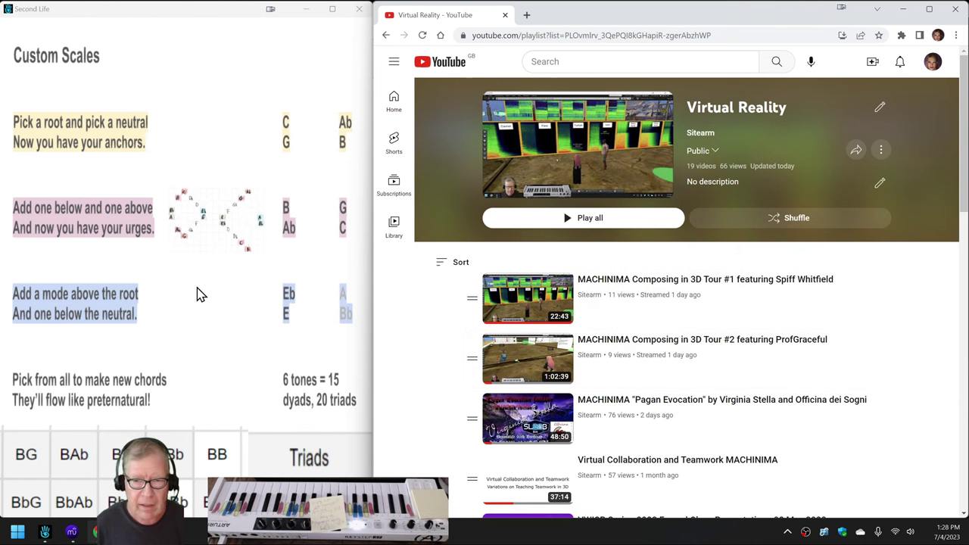
pyautogui.scroll(-3, 199, 295)
pyautogui.scroll(-5, 199, 295)
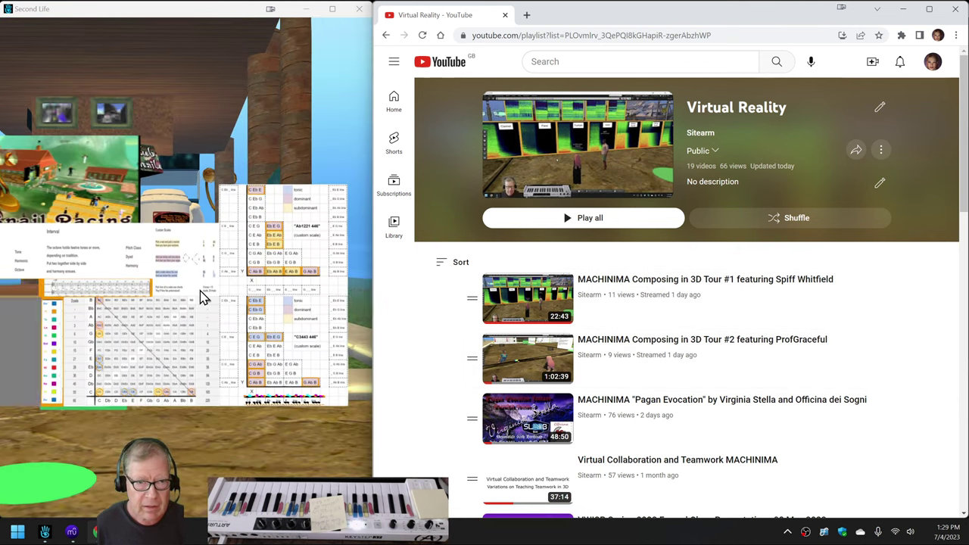
pyautogui.scroll(5, 199, 295)
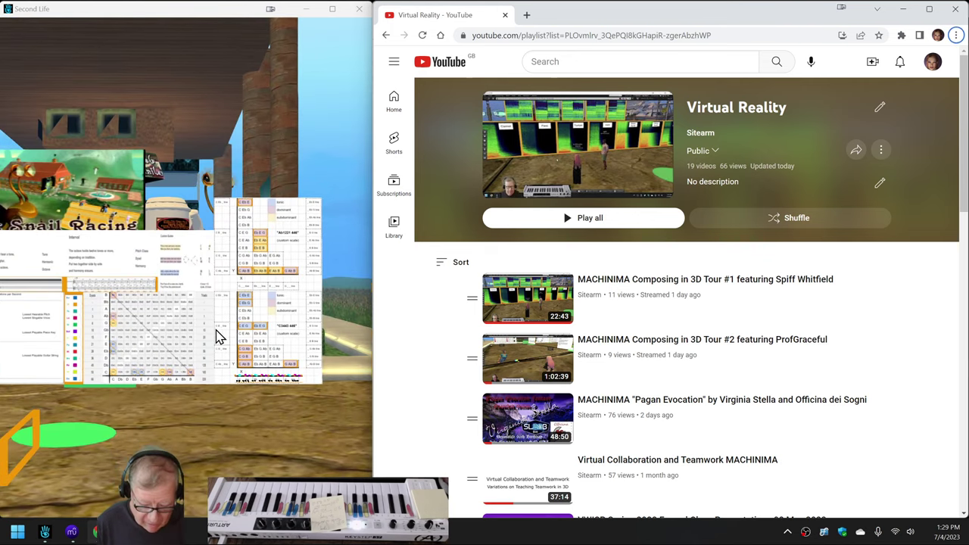
# - Turn the Second Life world view left, then right to reveal a score board
pyautogui.click(218, 336)
pyautogui.press('Left')
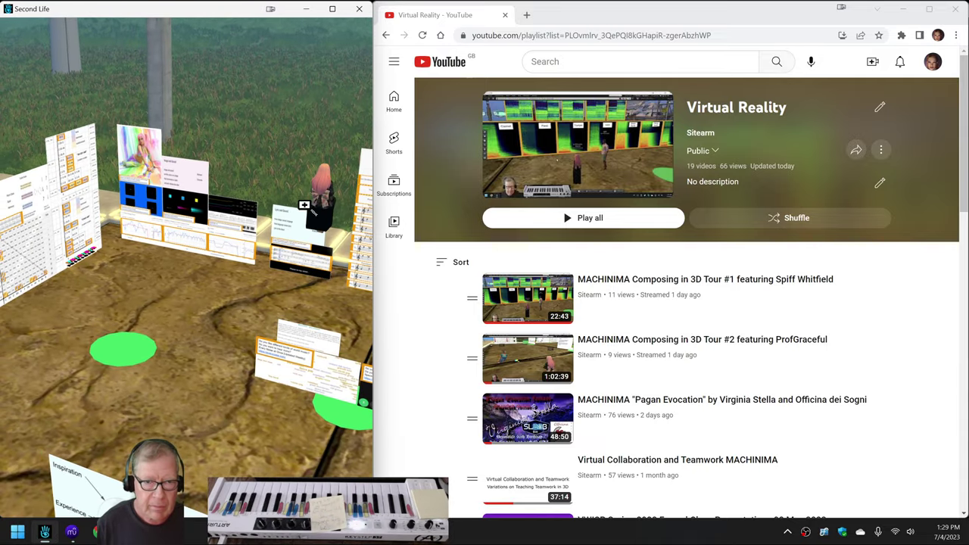
pyautogui.press('Right')
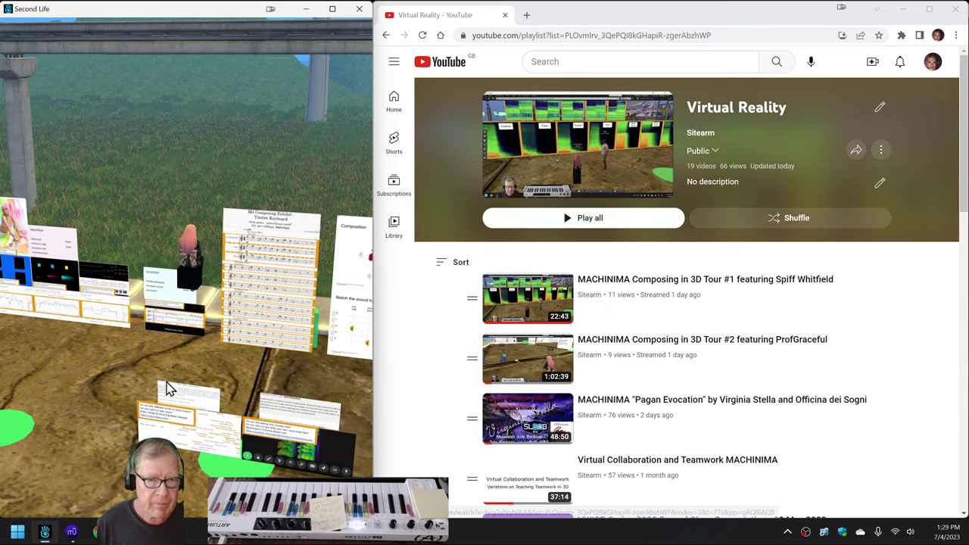
pyautogui.moveTo(96, 528)
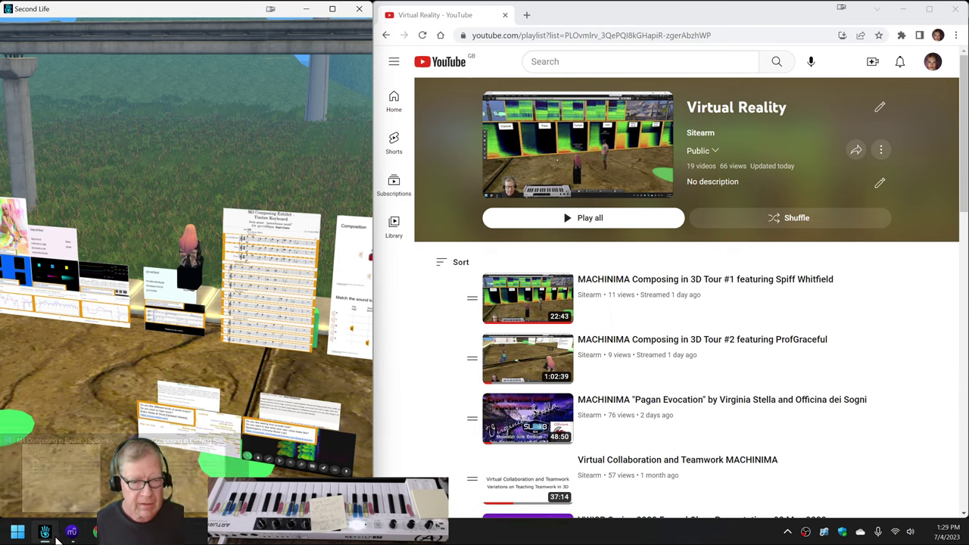
pyautogui.click(49, 473)
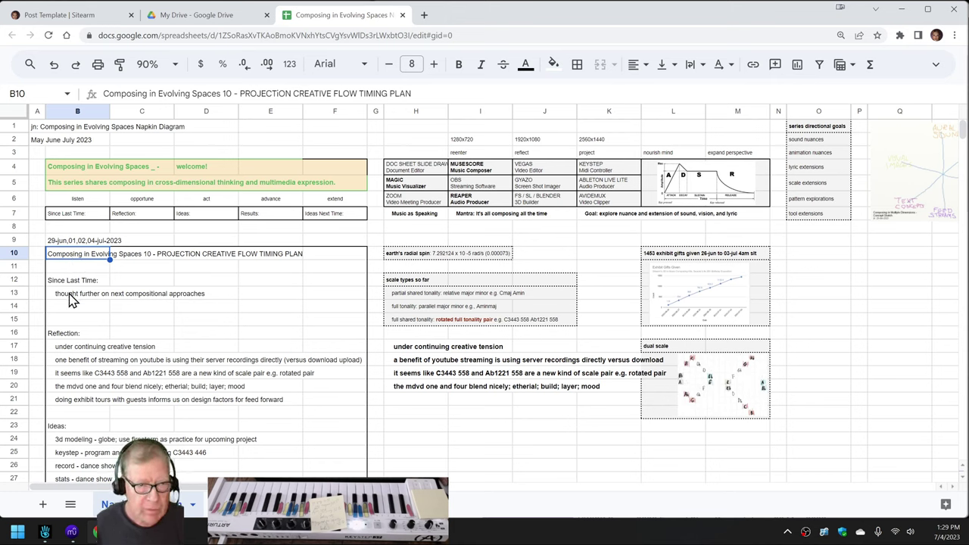
pyautogui.click(108, 350)
pyautogui.scroll(-4, 113, 345)
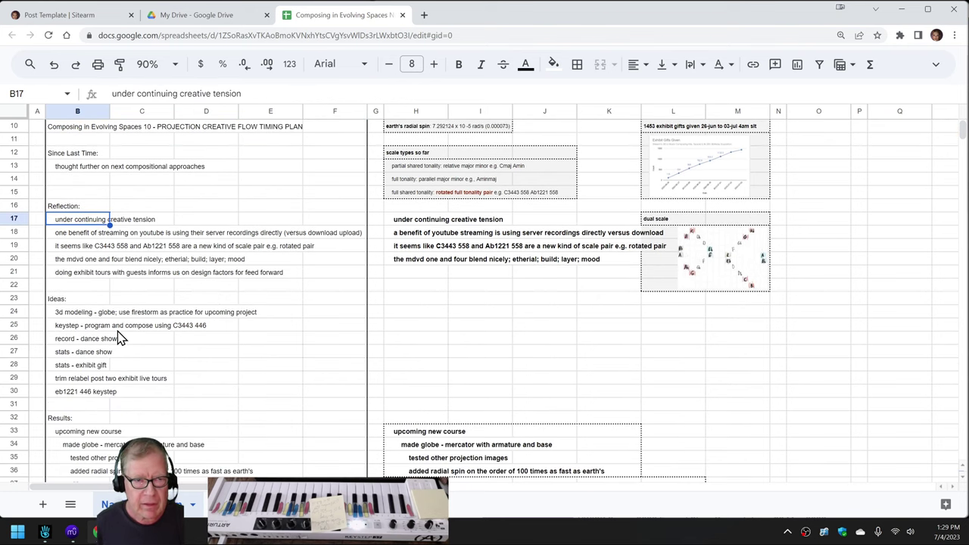
pyautogui.click(409, 225)
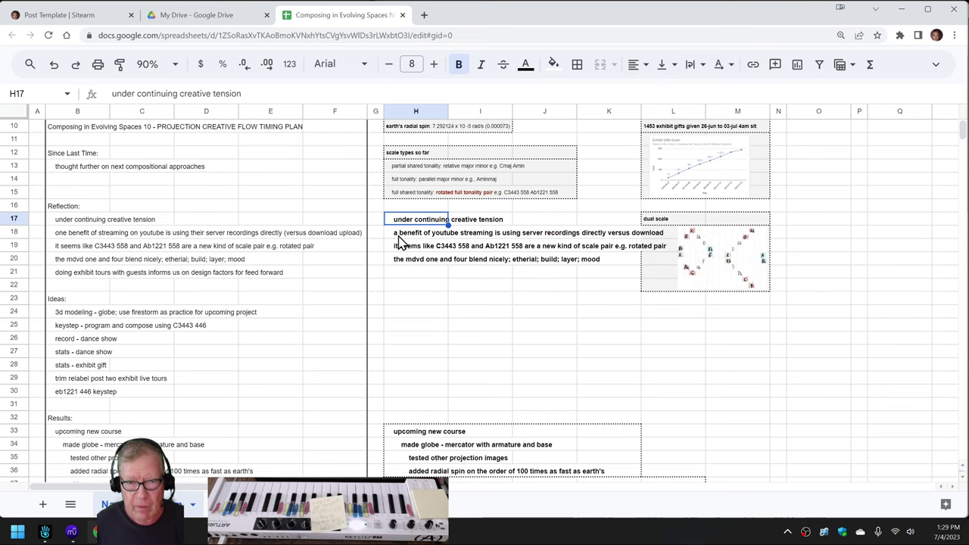
pyautogui.click(399, 238)
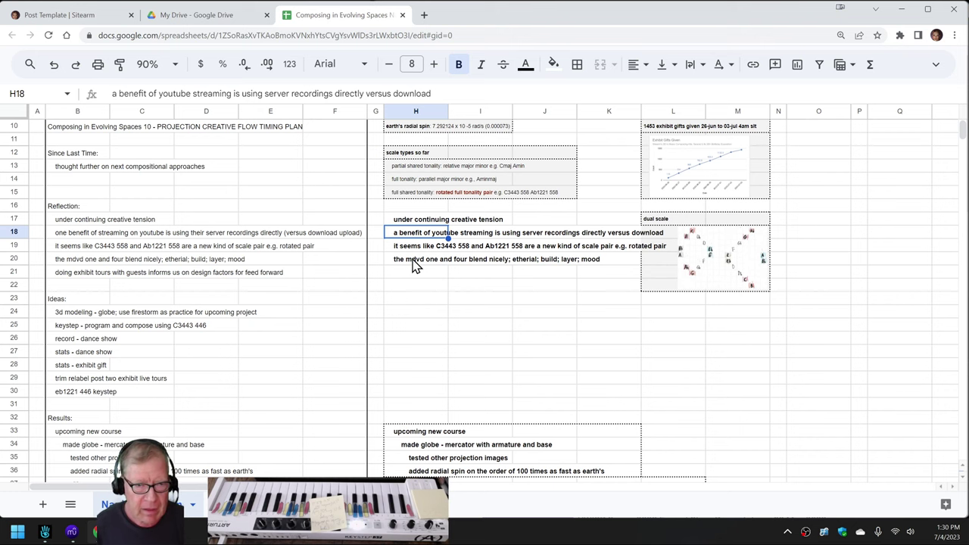
pyautogui.scroll(-3, 416, 265)
pyautogui.scroll(-3, 416, 265)
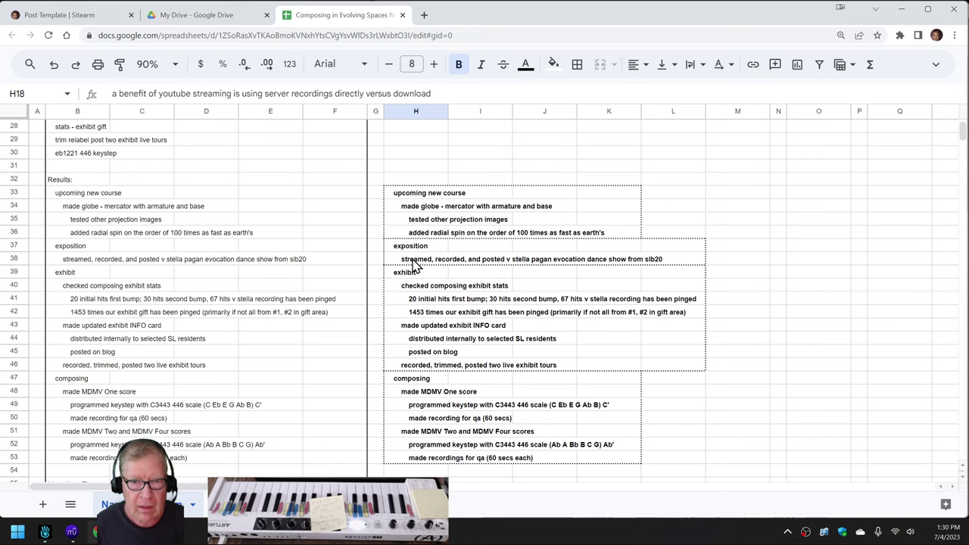
pyautogui.click(403, 195)
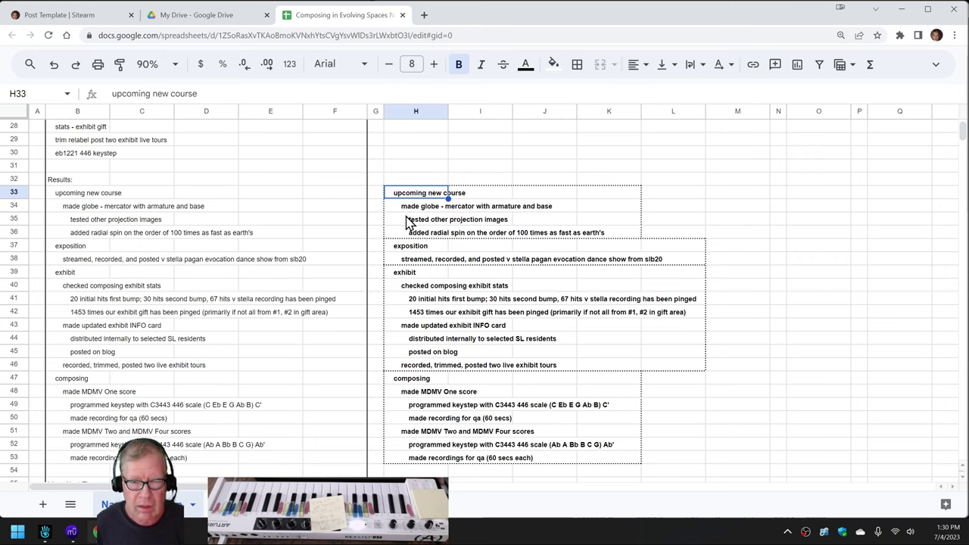
pyautogui.click(404, 263)
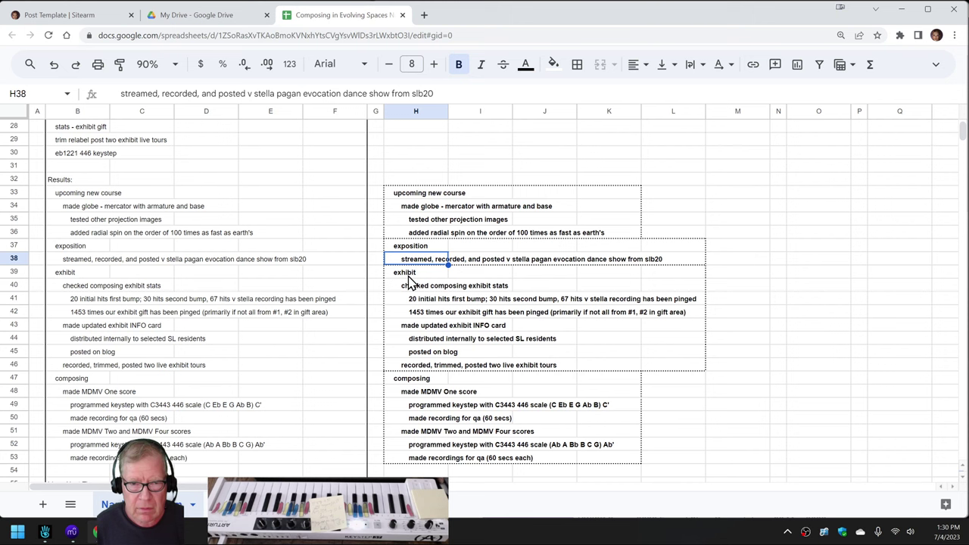
pyautogui.scroll(-1, 406, 285)
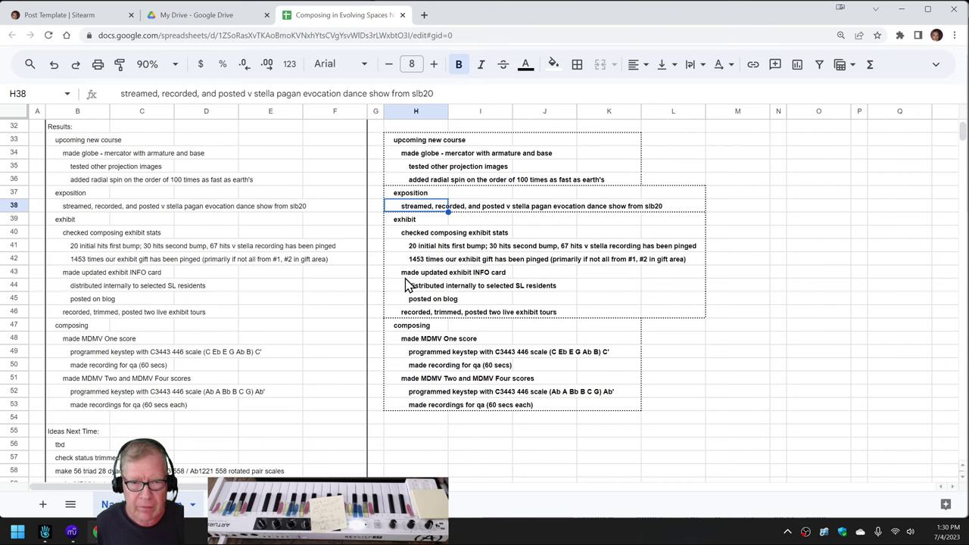
pyautogui.click(403, 235)
pyautogui.scroll(7, 403, 239)
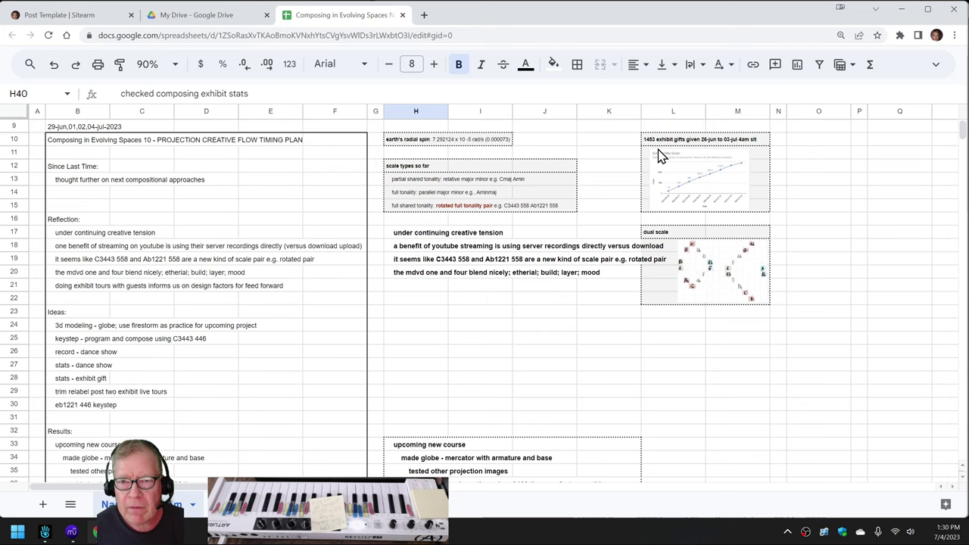
pyautogui.scroll(-5, 598, 297)
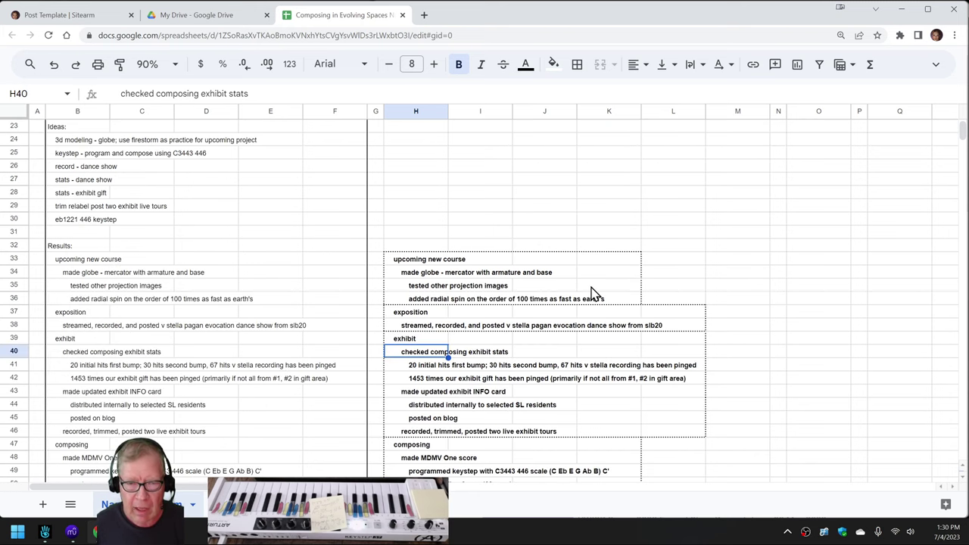
pyautogui.scroll(-2, 593, 293)
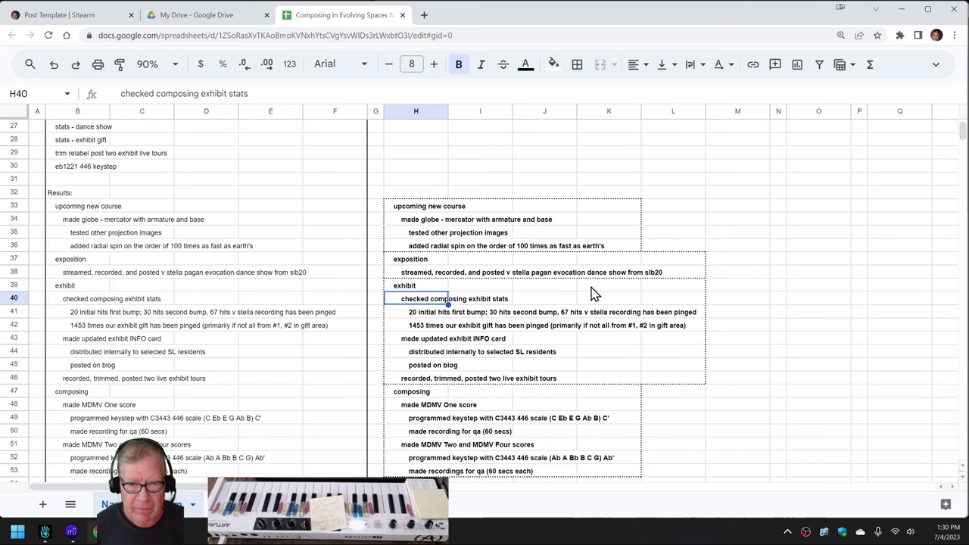
pyautogui.click(426, 316)
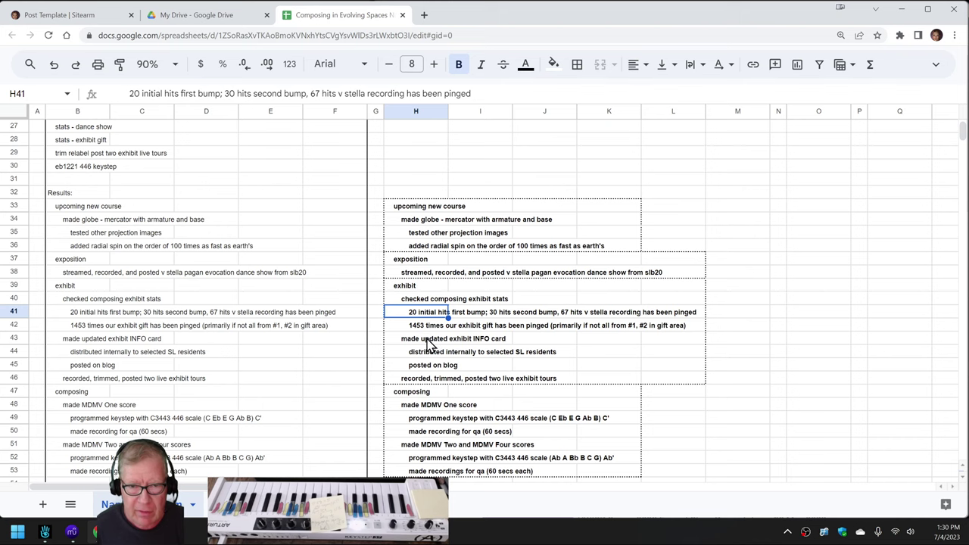
pyautogui.scroll(-2, 428, 344)
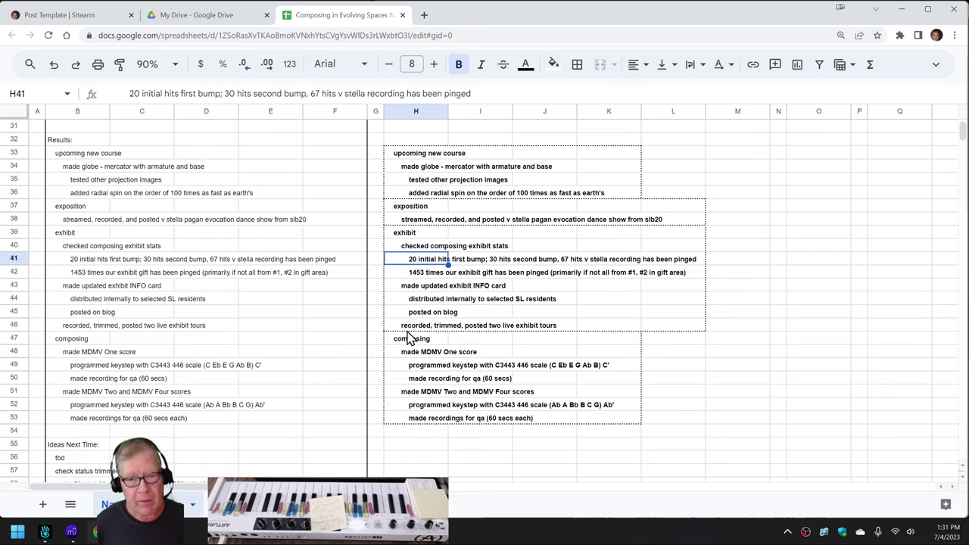
pyautogui.click(462, 328)
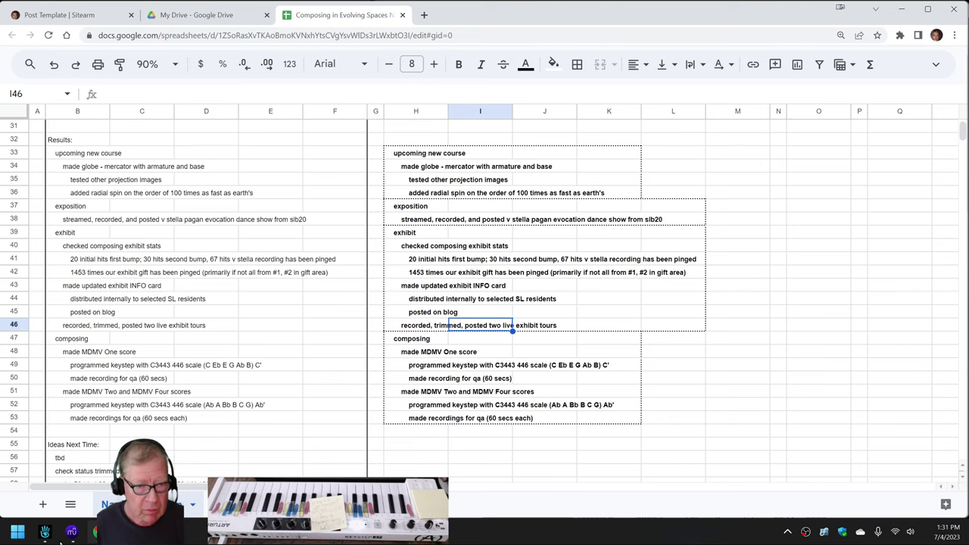
pyautogui.moveTo(70, 538)
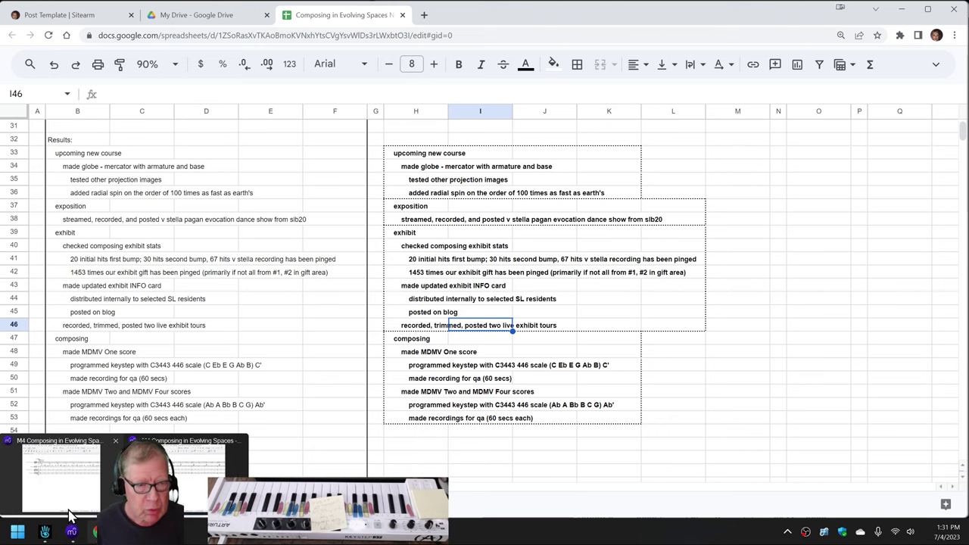
# - Maximize the MDMV One score window and switch it to Continuous view (vertical)
pyautogui.moveTo(70, 515)
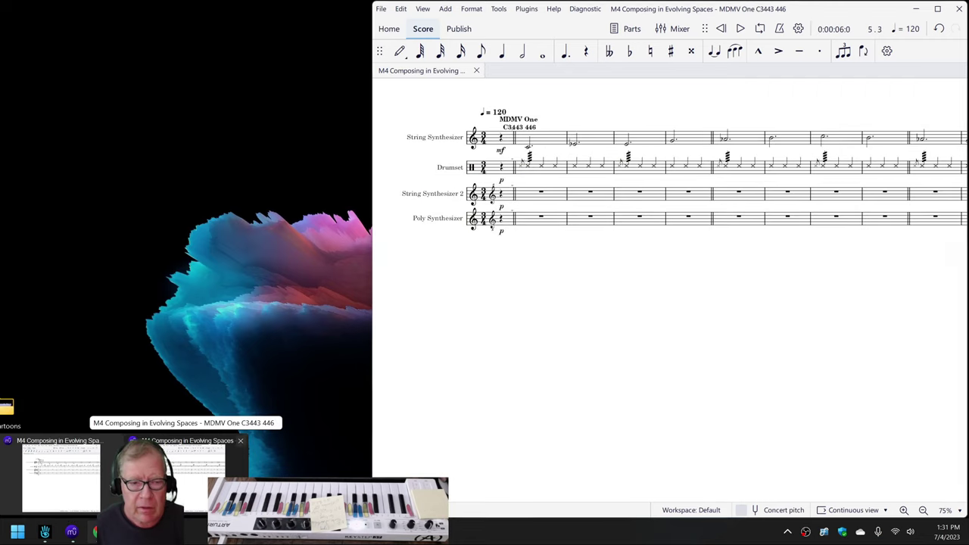
pyautogui.click(198, 462)
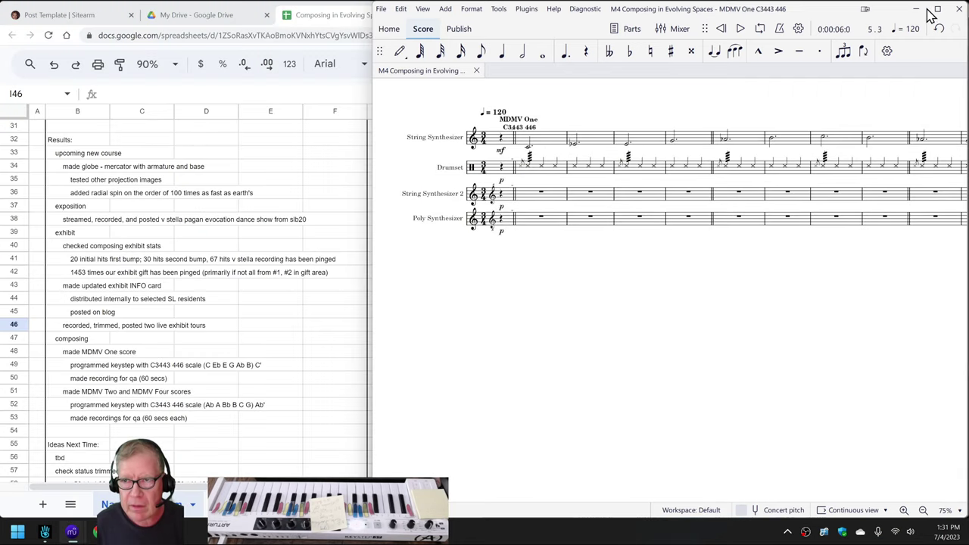
pyautogui.click(937, 9)
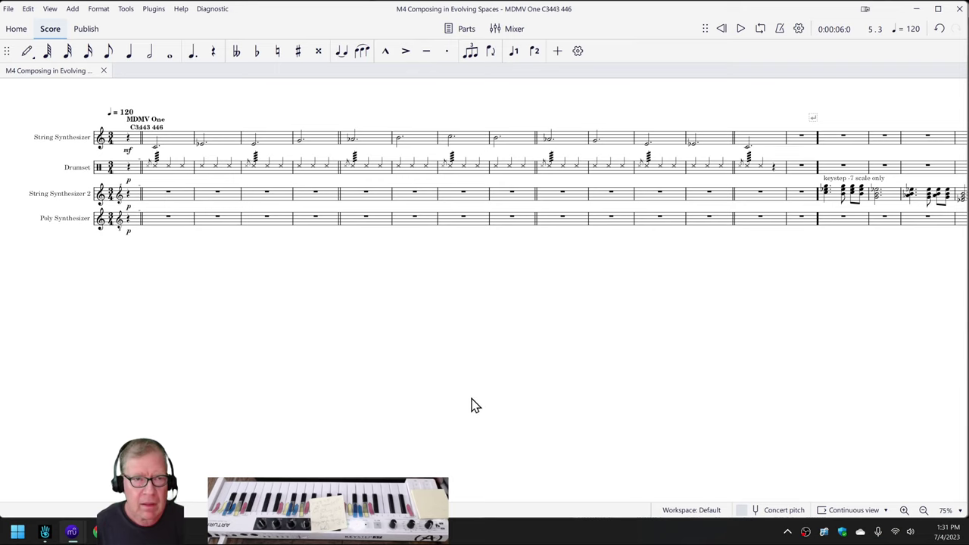
pyautogui.click(866, 513)
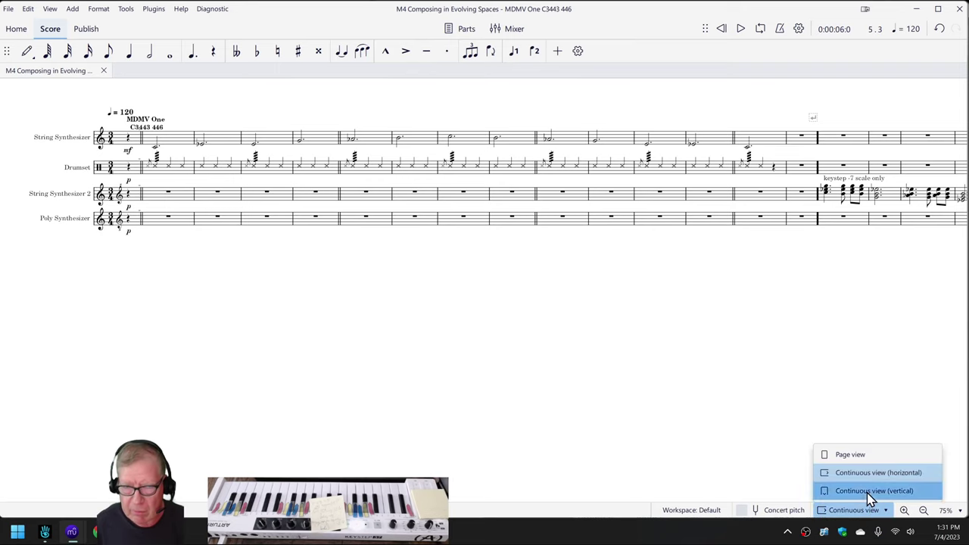
pyautogui.click(869, 490)
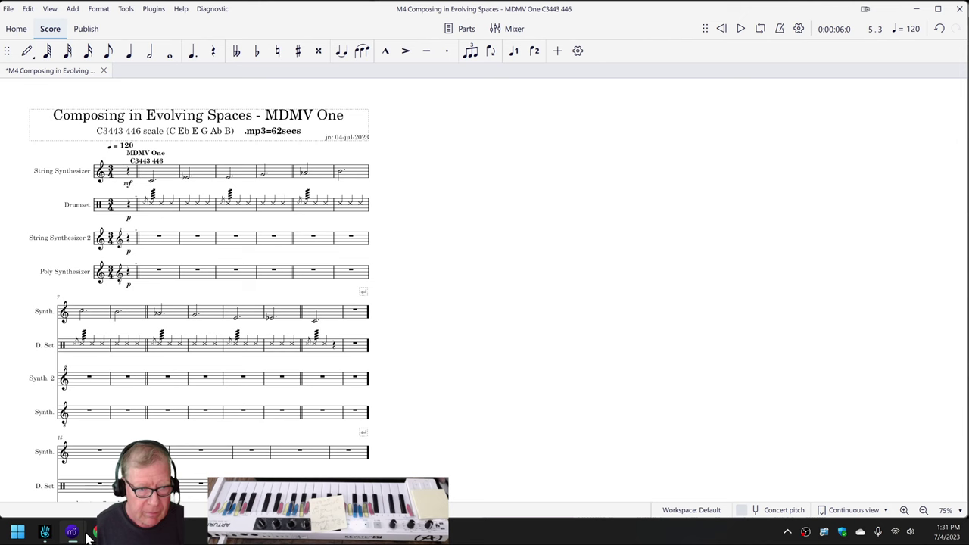
pyautogui.moveTo(72, 536)
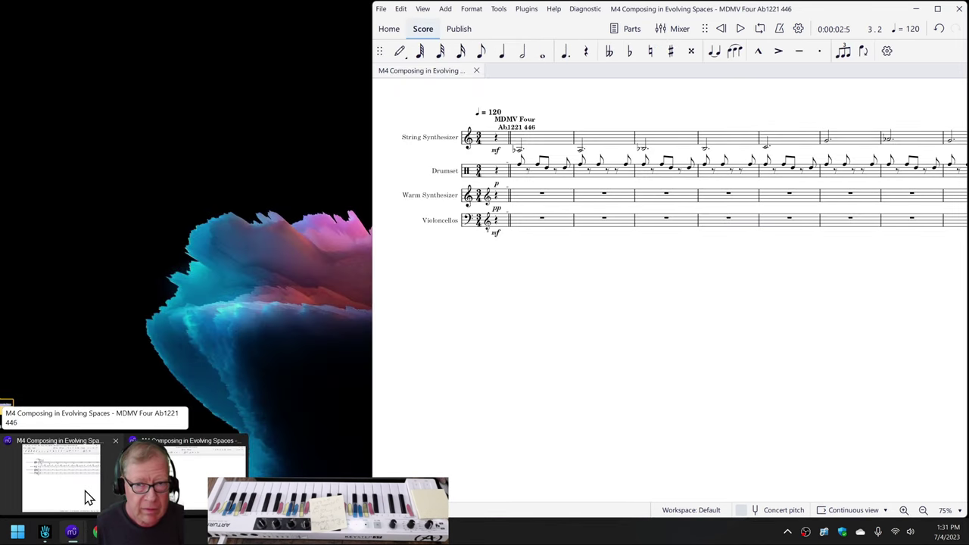
# - Maximize the MDMV Four score, lay it out vertically, and save it
pyautogui.click(87, 497)
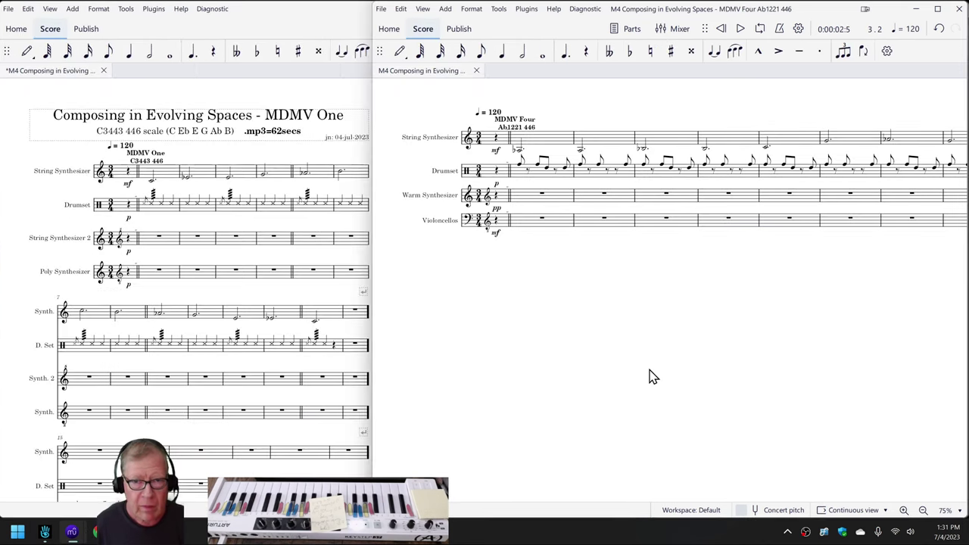
pyautogui.click(939, 10)
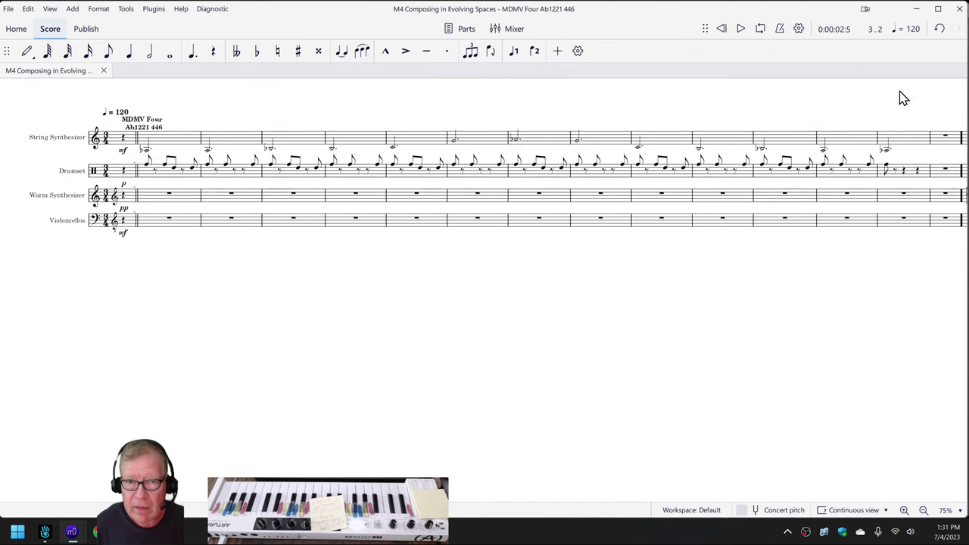
pyautogui.click(841, 520)
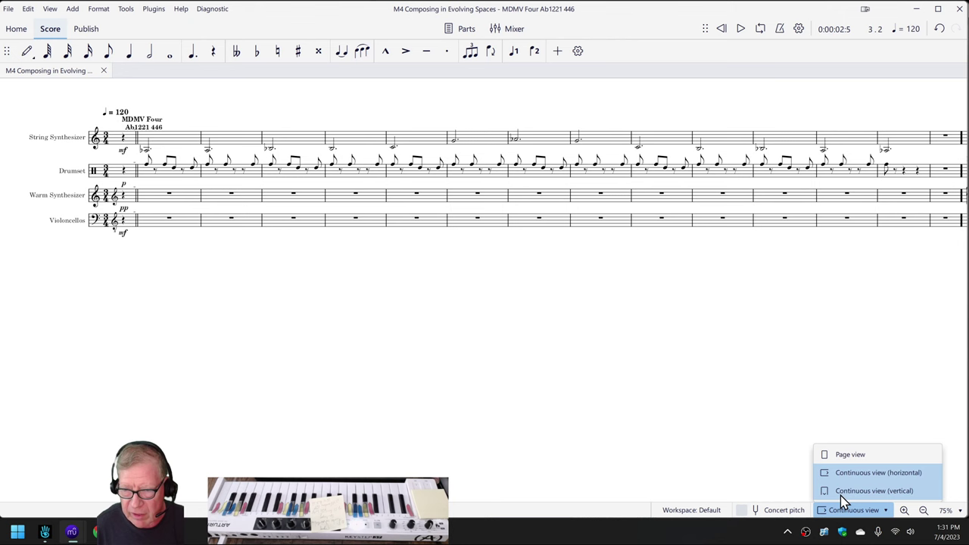
pyautogui.click(842, 495)
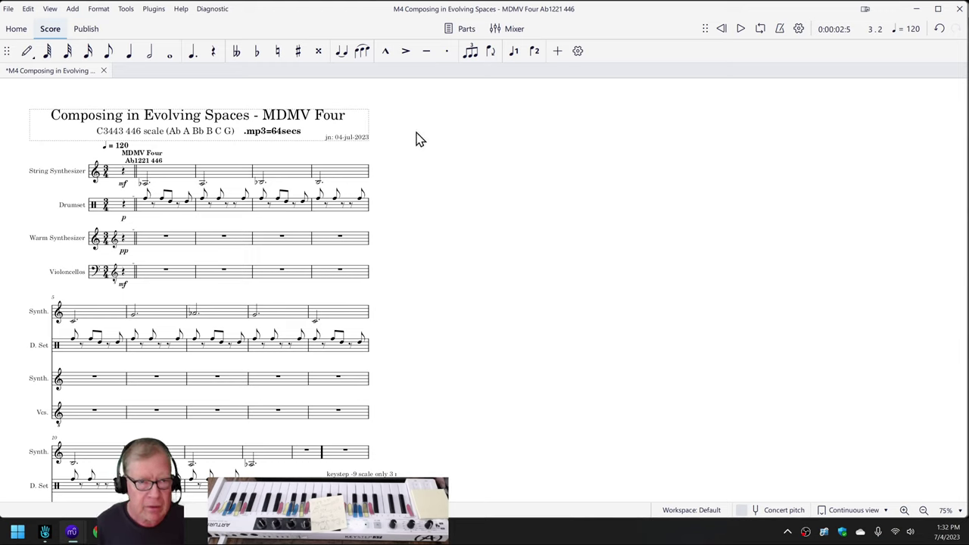
pyautogui.hotkey('ctrl', 's')
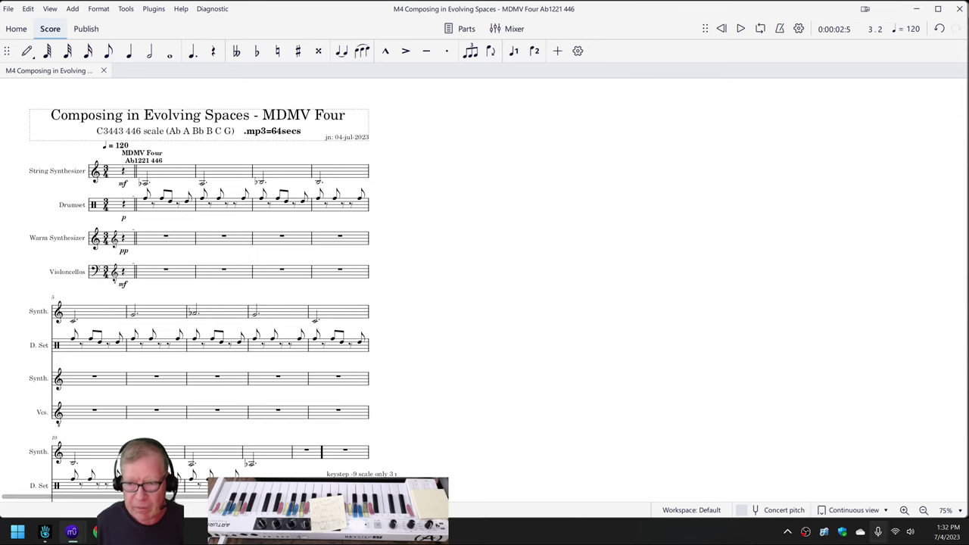
# - Return the MDMV Four score to Continuous view (horizontal)
pyautogui.click(858, 513)
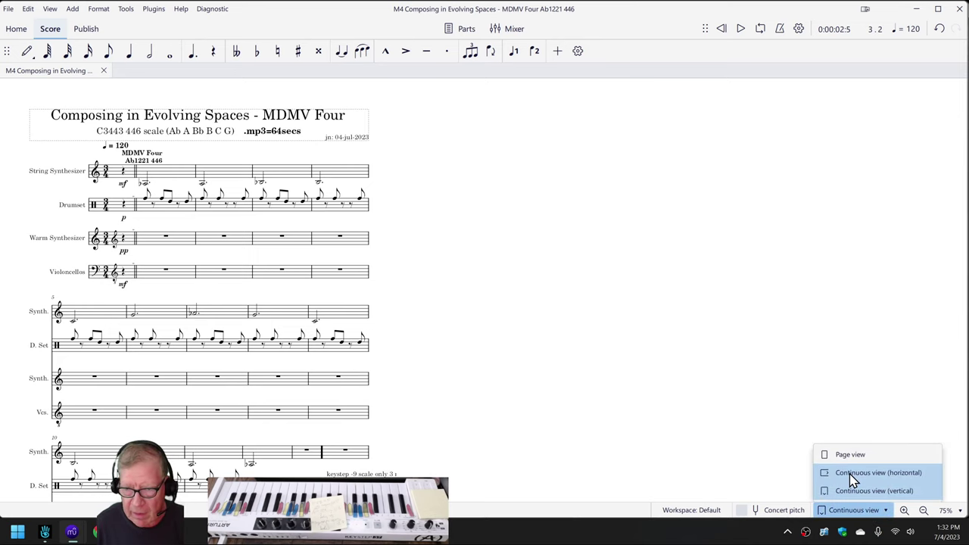
pyautogui.click(852, 475)
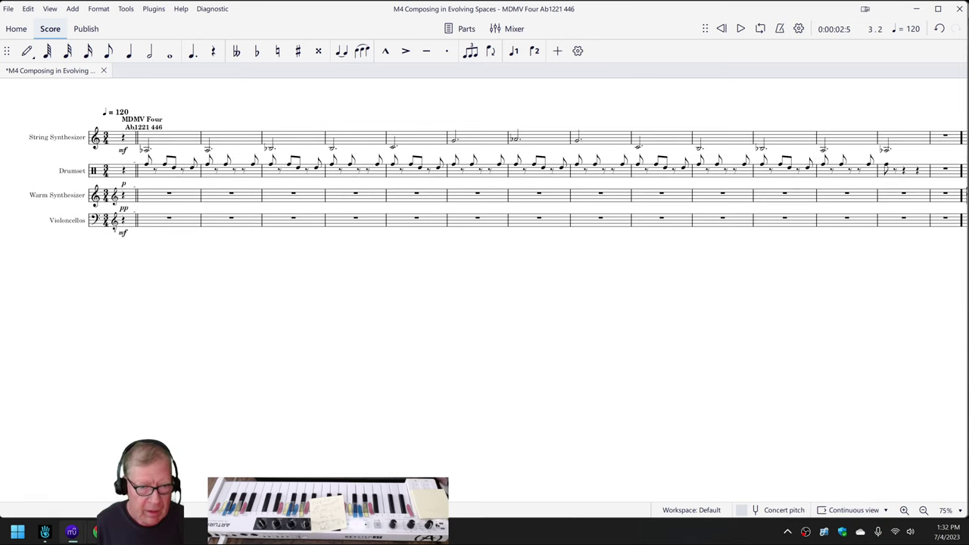
pyautogui.moveTo(97, 532)
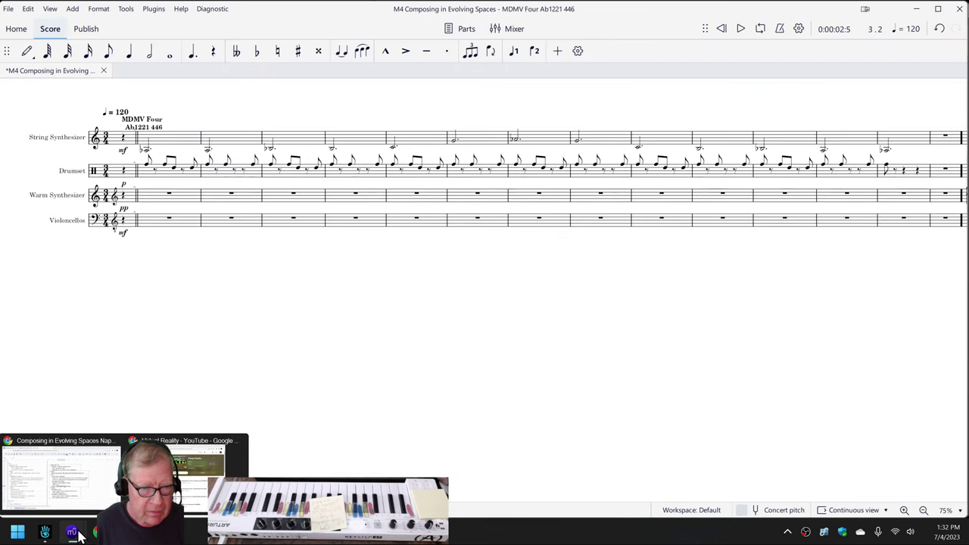
# - Put the MDMV One score back into Continuous view (horizontal)
pyautogui.click(186, 489)
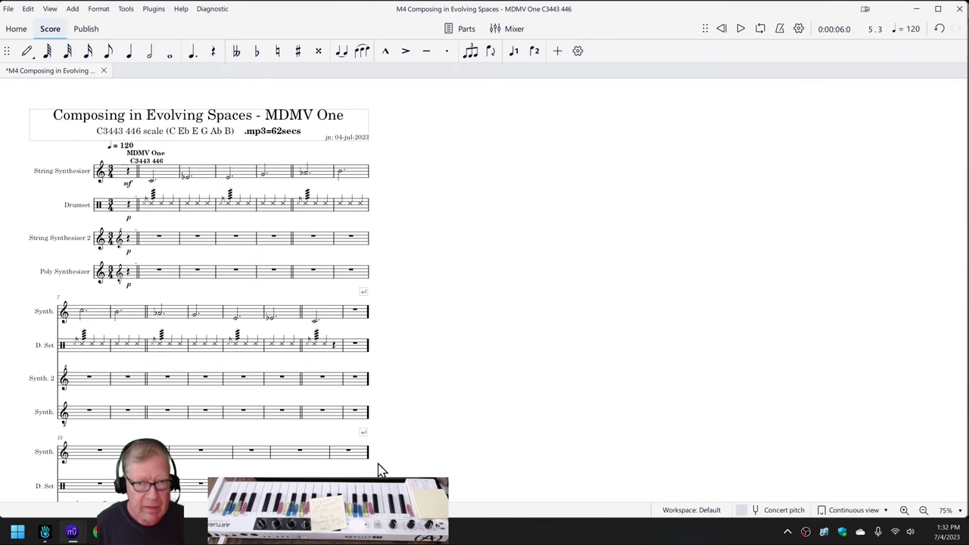
pyautogui.click(876, 510)
pyautogui.click(873, 474)
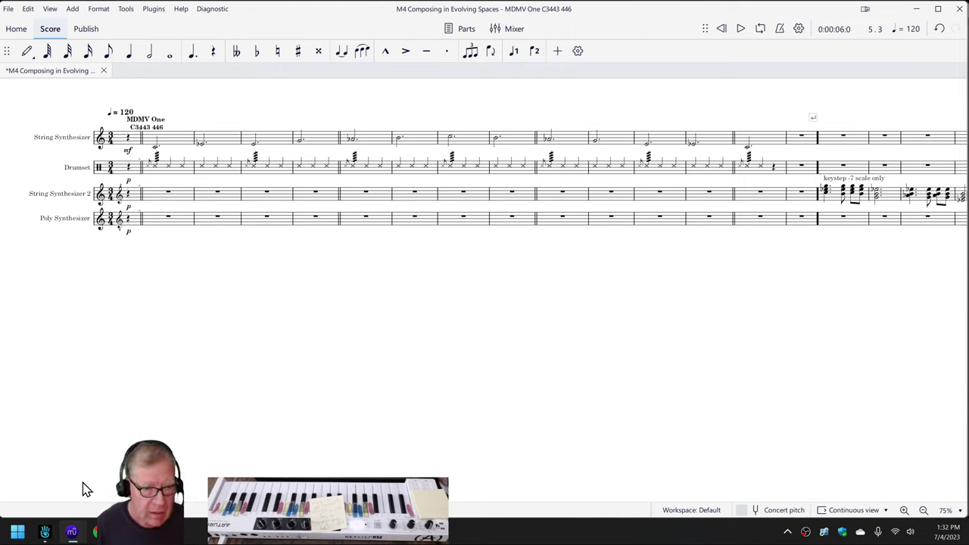
# - Bring the Second Life window to the front, reposition it and maximize it
pyautogui.moveTo(81, 532)
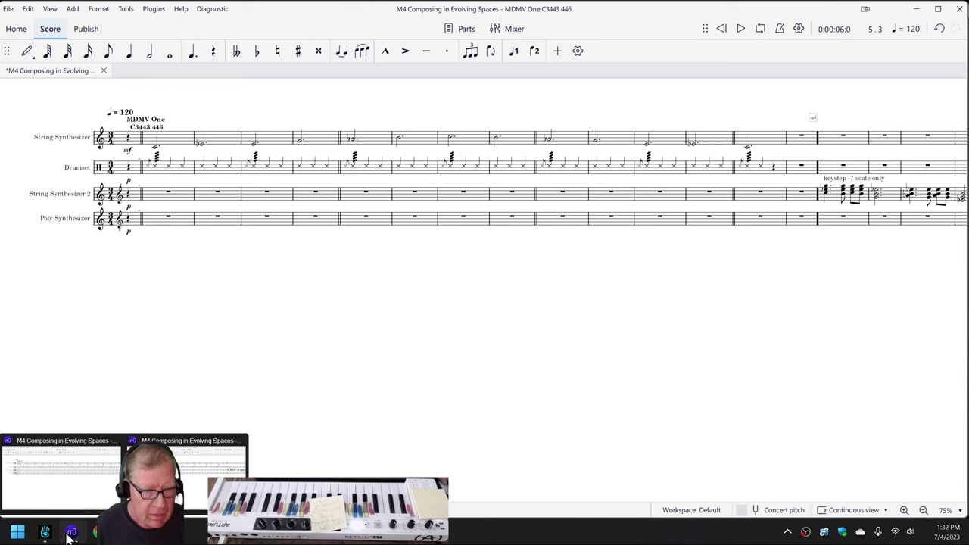
pyautogui.click(45, 533)
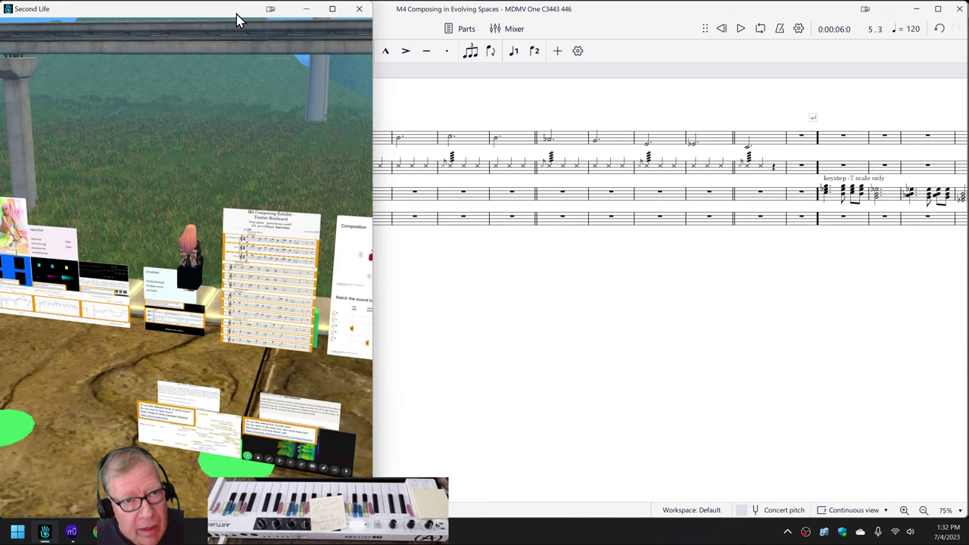
pyautogui.moveTo(237, 20); pyautogui.dragTo(313, 55)
pyautogui.click(407, 43)
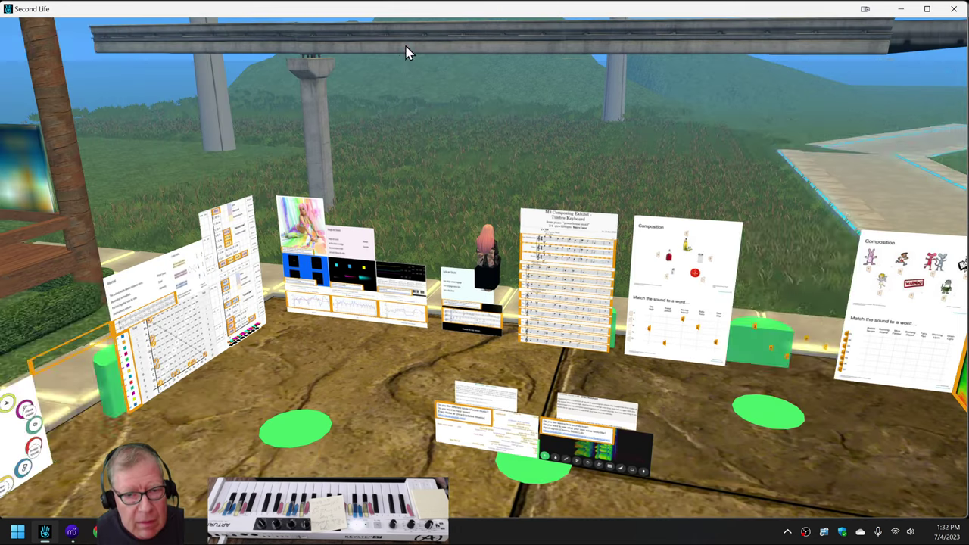
# - Focus the camera on the left worksheet board and zoom onto the Custom Scales chord table
pyautogui.keyDown('alt'); pyautogui.click(187, 303); pyautogui.keyUp('alt')
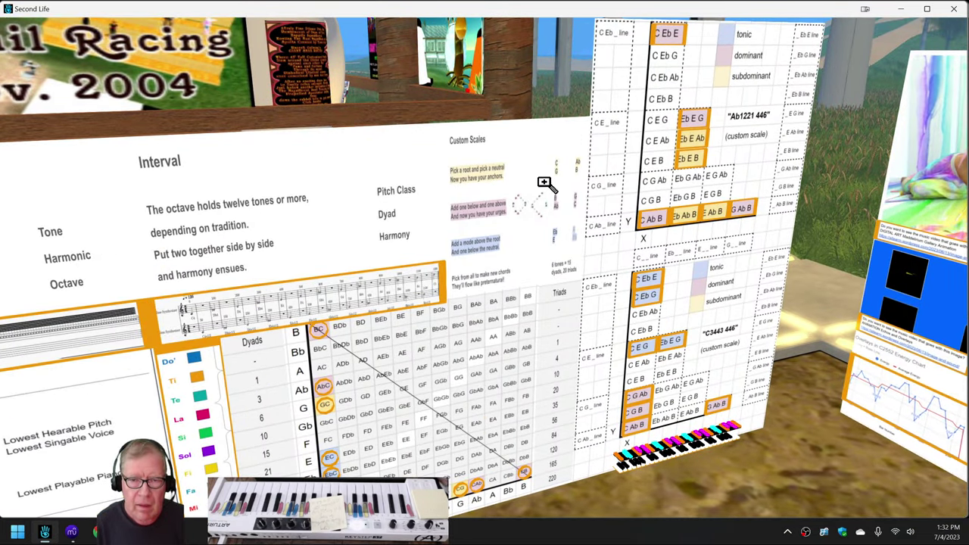
pyautogui.keyDown('alt'); pyautogui.click(489, 256); pyautogui.keyUp('alt')
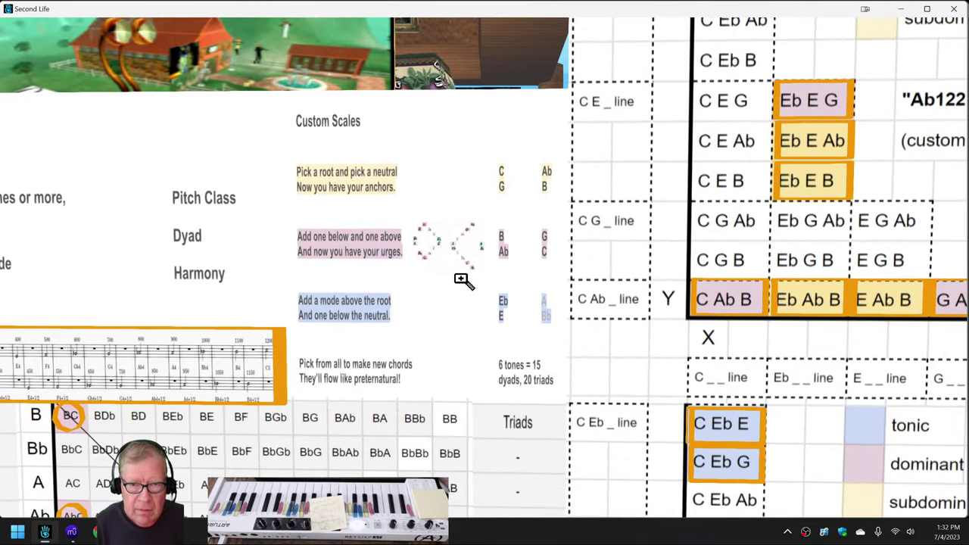
pyautogui.keyDown('alt'); pyautogui.click(460, 279); pyautogui.keyUp('alt')
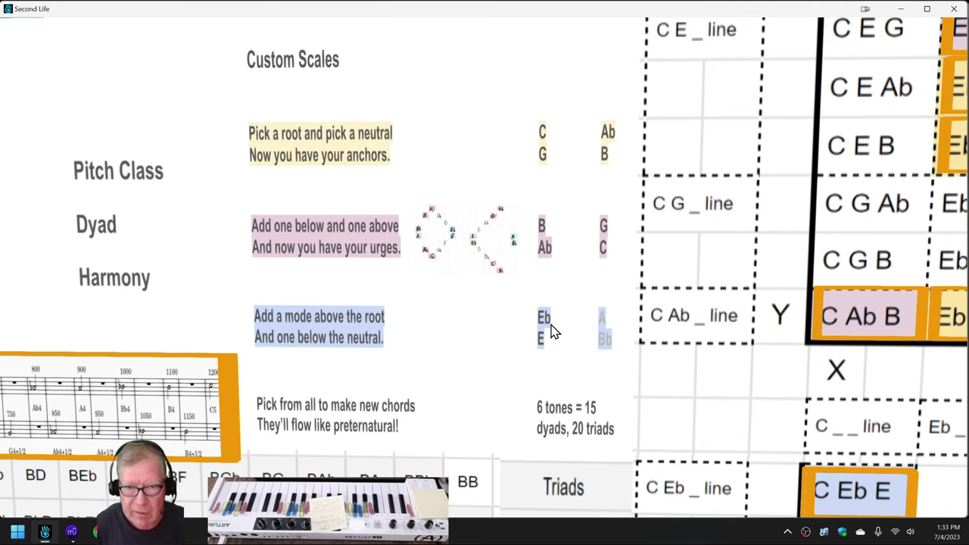
# - Zoom in on the note diagram, then zoom out until the whole scales board shows
pyautogui.scroll(5, 512, 242)
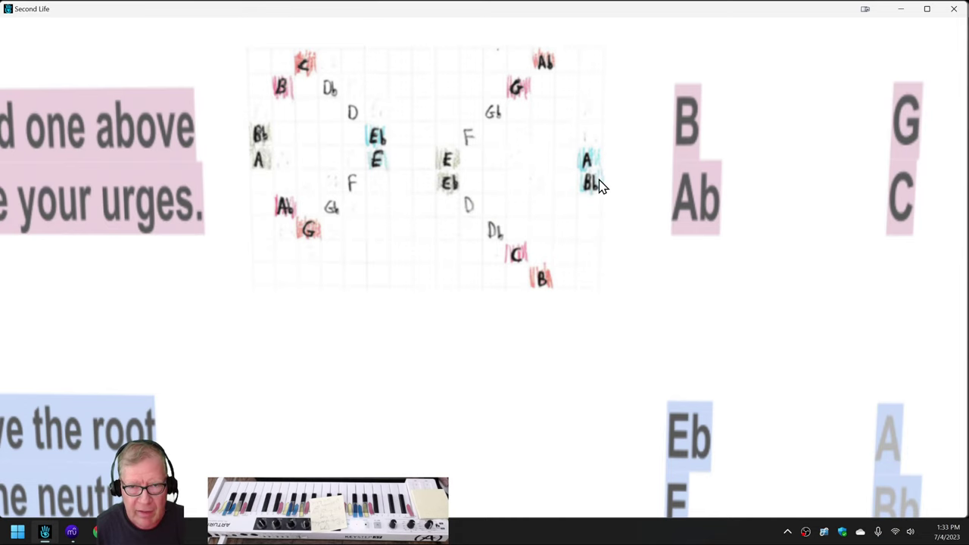
pyautogui.scroll(-5, 601, 186)
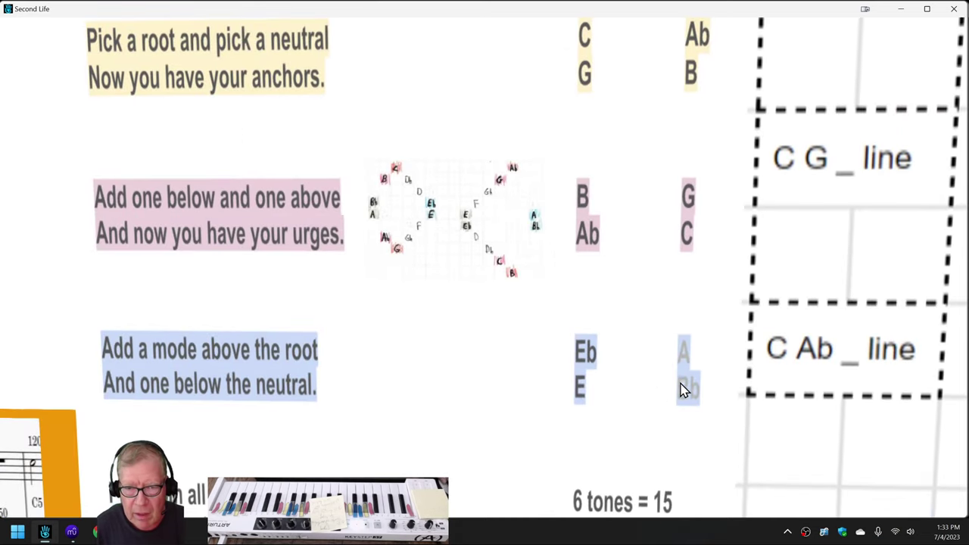
pyautogui.scroll(5, 692, 335)
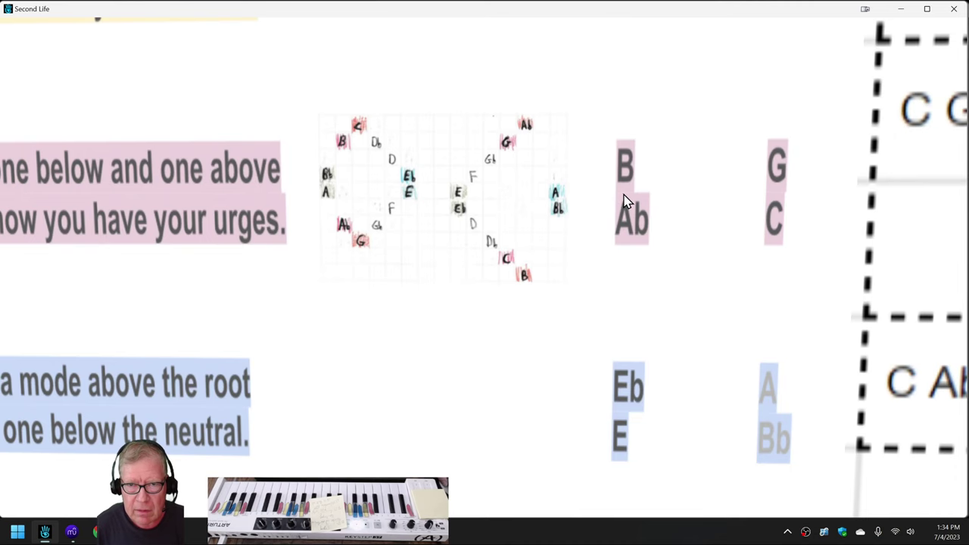
pyautogui.scroll(2, 624, 201)
pyautogui.scroll(-3, 624, 202)
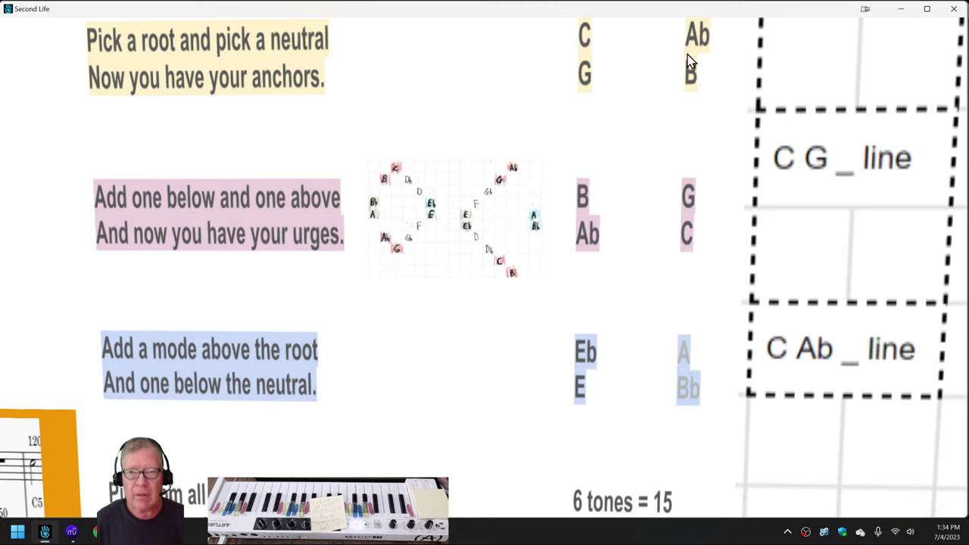
pyautogui.scroll(-2, 688, 205)
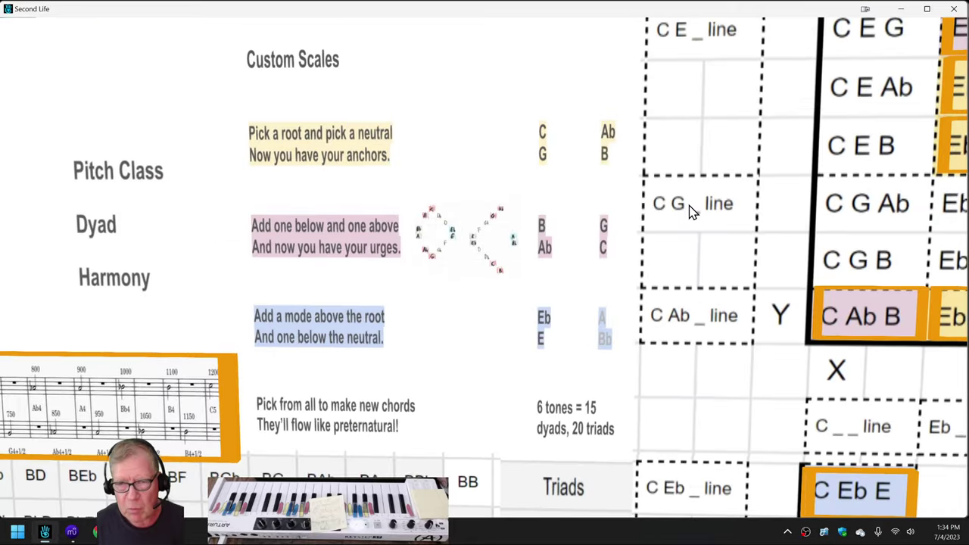
pyautogui.scroll(-4, 690, 201)
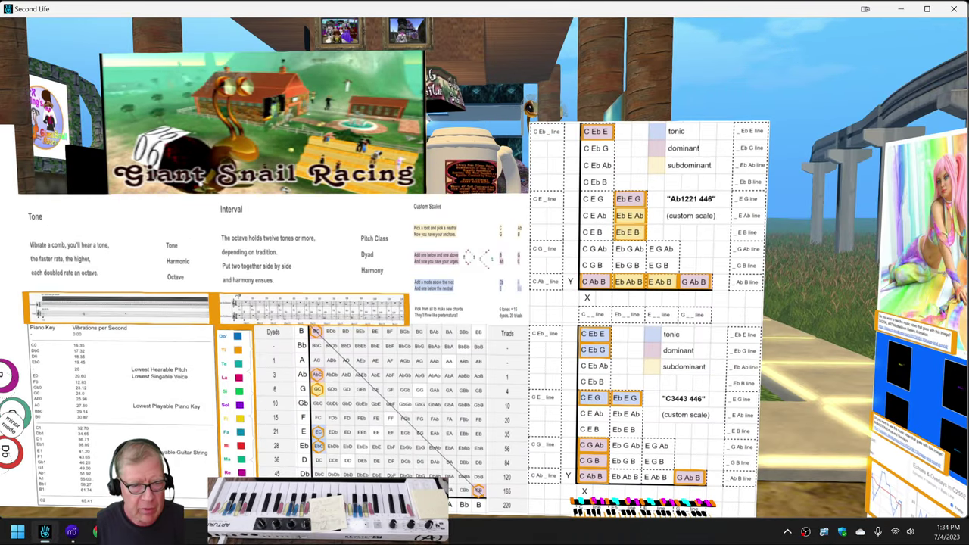
# - Switch to the MDMV One score window and play it through to the final measure
pyautogui.moveTo(72, 532)
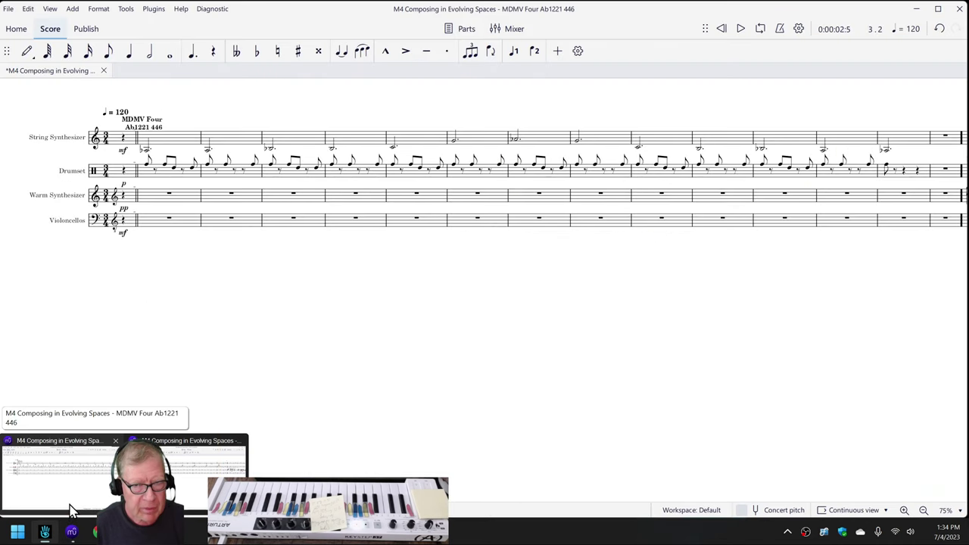
pyautogui.click(70, 506)
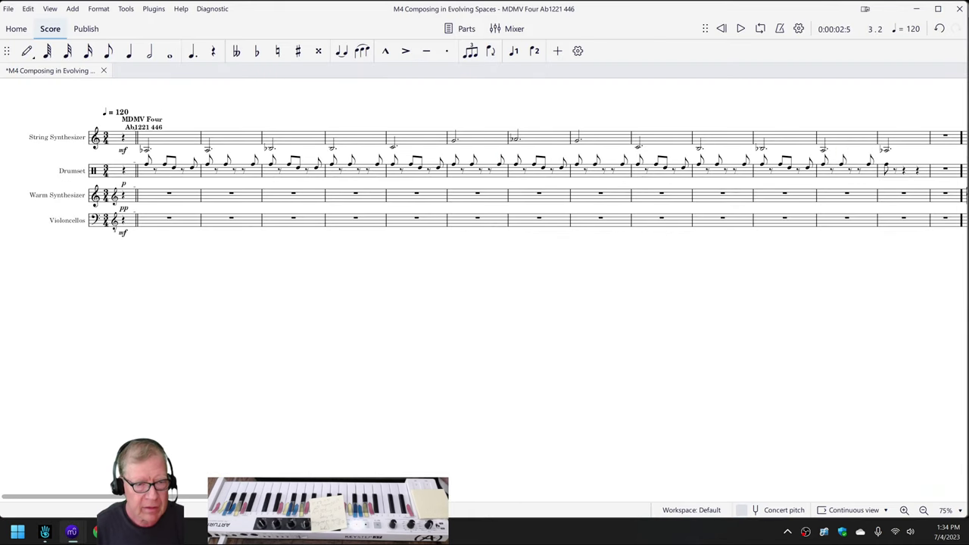
pyautogui.moveTo(72, 532)
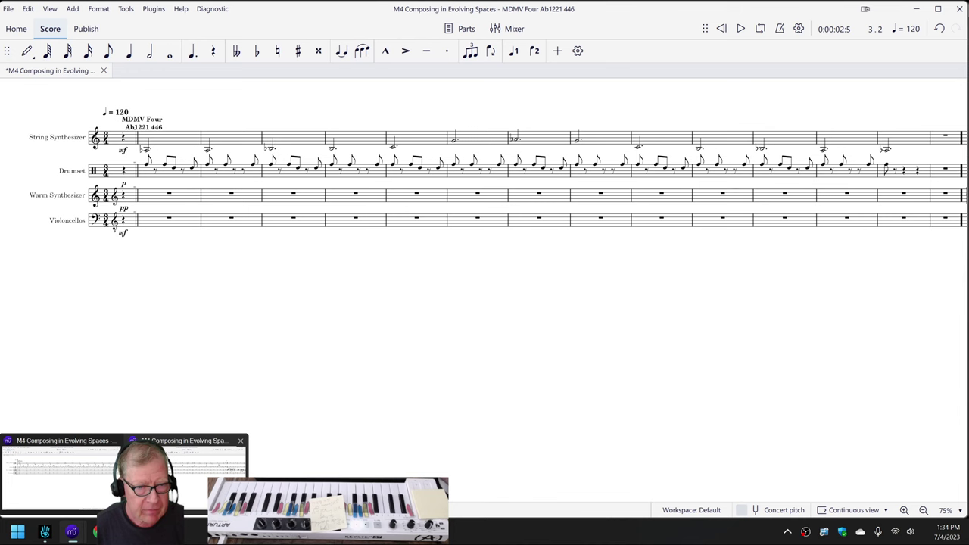
pyautogui.click(172, 489)
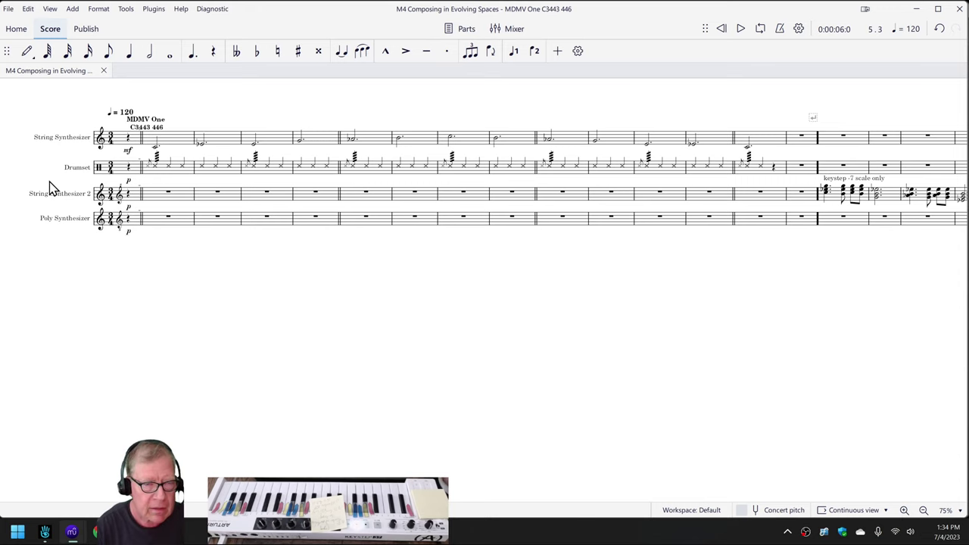
pyautogui.scroll(-1, 61, 228)
pyautogui.press('space')
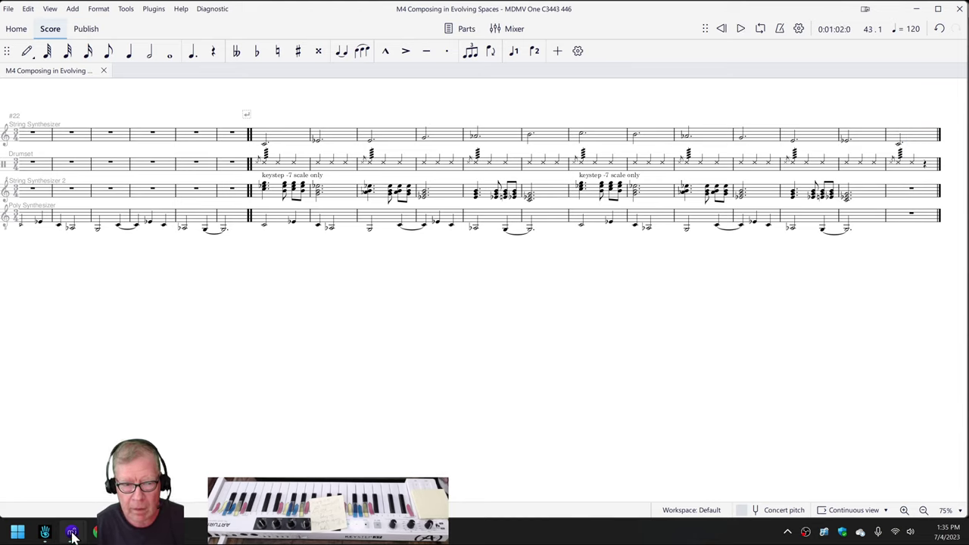
# - Play the MDMV Four score through, then return to its beginning
pyautogui.moveTo(73, 536)
pyautogui.click(82, 495)
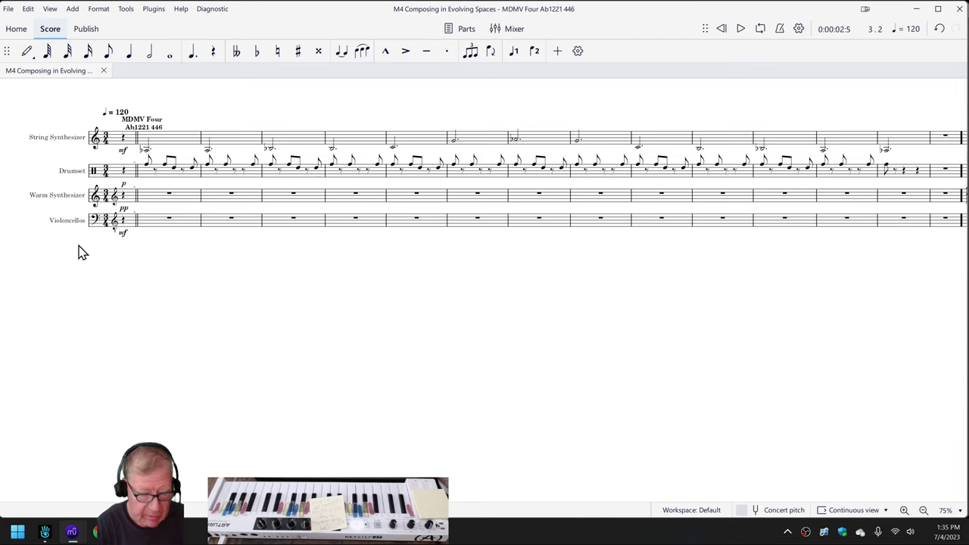
pyautogui.press('space')
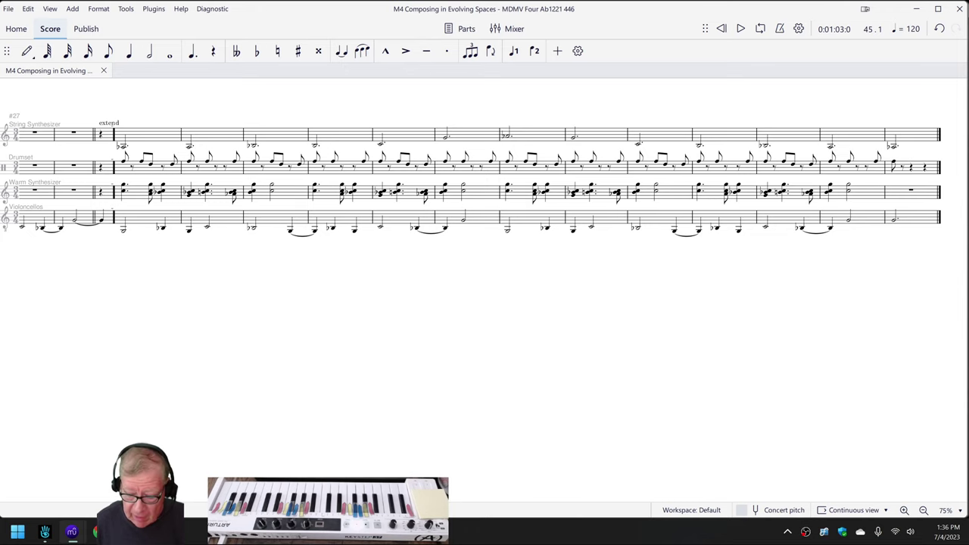
pyautogui.hotkey('ctrl', 'Home')
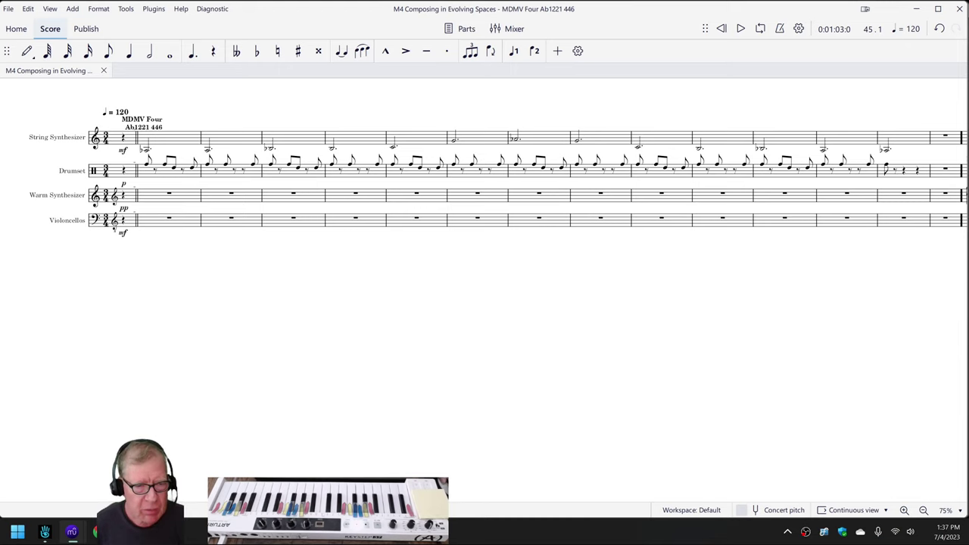
# - Switch to the MDMV One score and jump to its start
pyautogui.moveTo(74, 534)
pyautogui.click(182, 485)
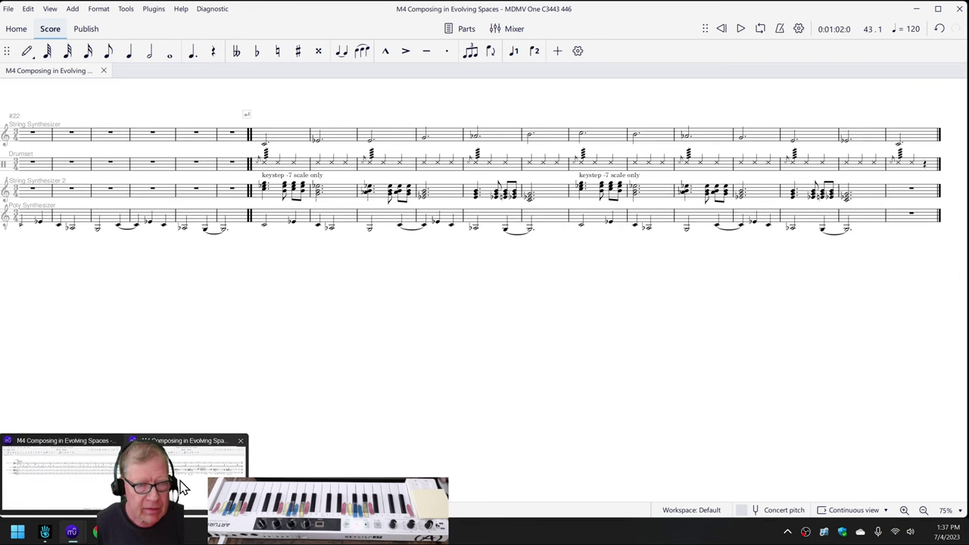
pyautogui.hotkey('ctrl', 'Home')
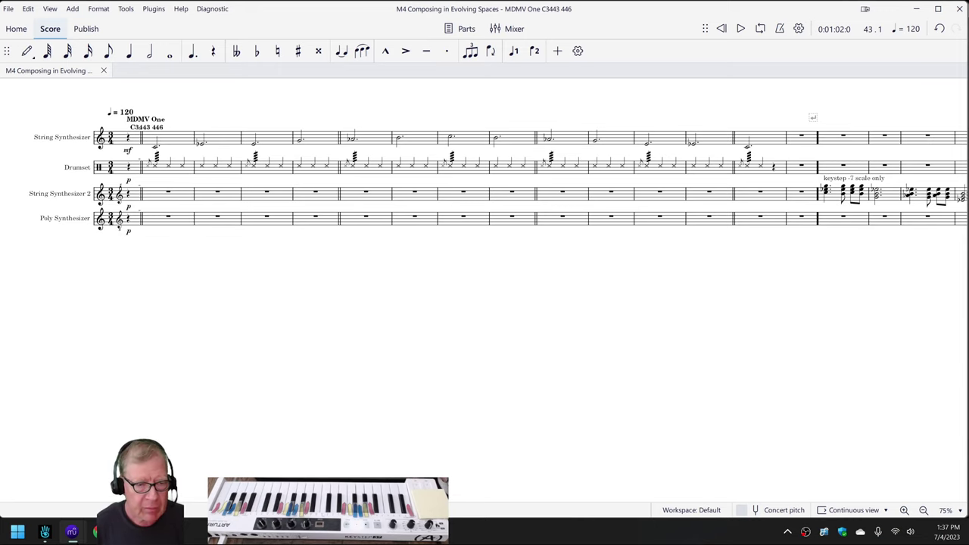
# - Play briefly from the Poly Synthesizer's first entry measure, then stop and return to the beginning
pyautogui.moveTo(73, 535)
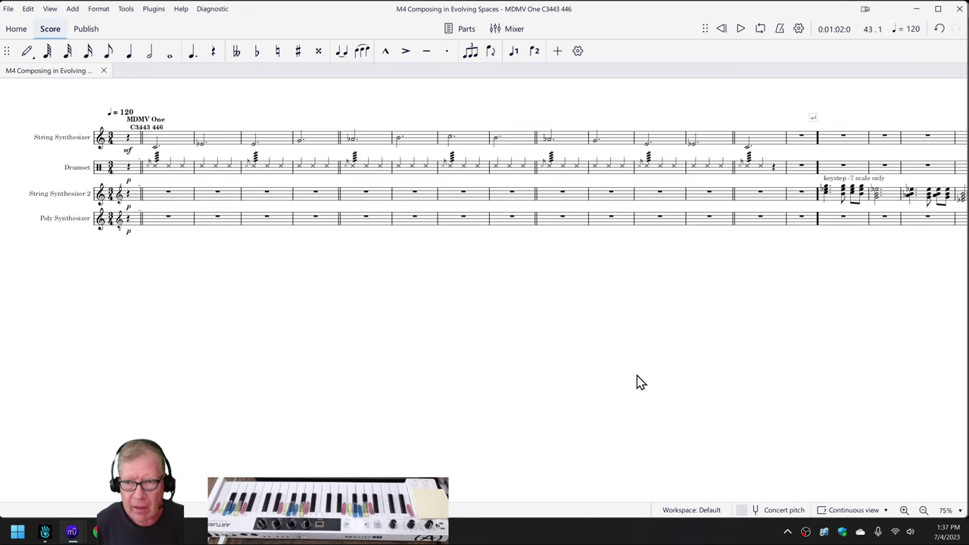
pyautogui.moveTo(636, 382); pyautogui.dragTo(70, 374)
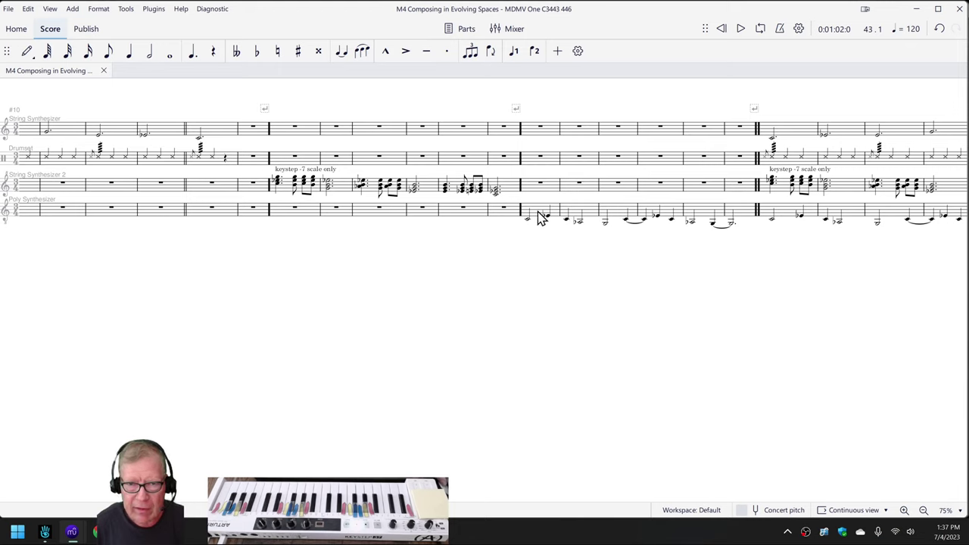
pyautogui.click(540, 217)
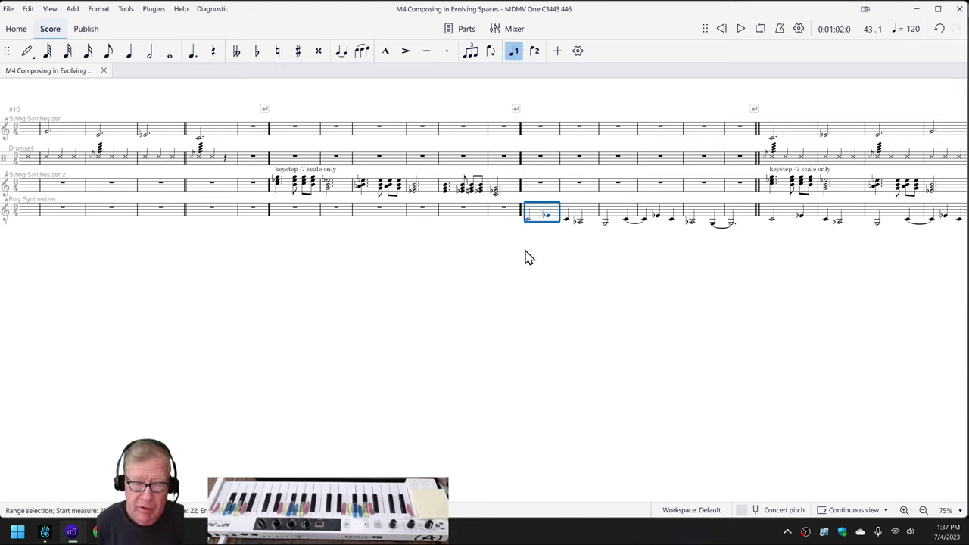
pyautogui.press('space')
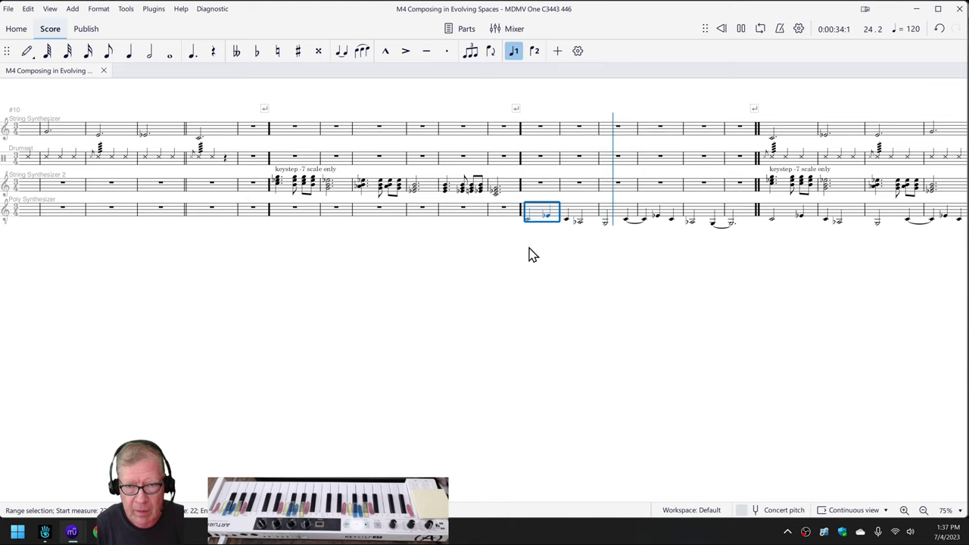
pyautogui.press('space')
pyautogui.press('Escape')
pyautogui.hotkey('ctrl', 'Home')
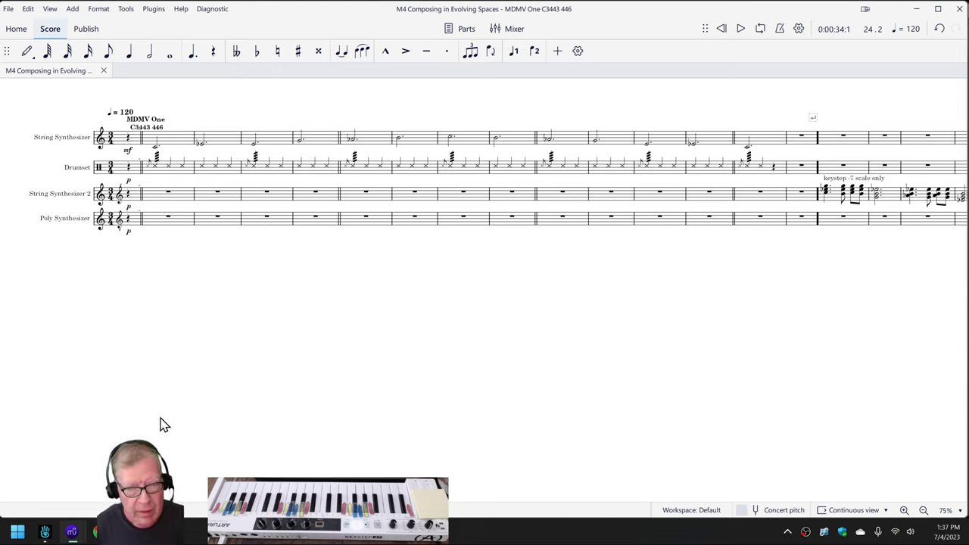
# - In the MDMV Four score, select the Violoncellos' first measure with notes in the later keystep section
pyautogui.moveTo(82, 532)
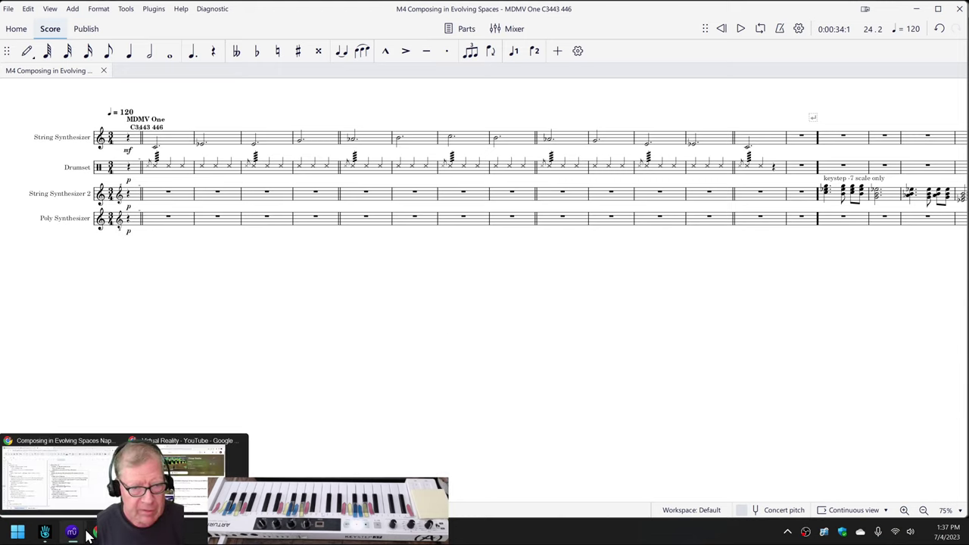
pyautogui.moveTo(86, 510)
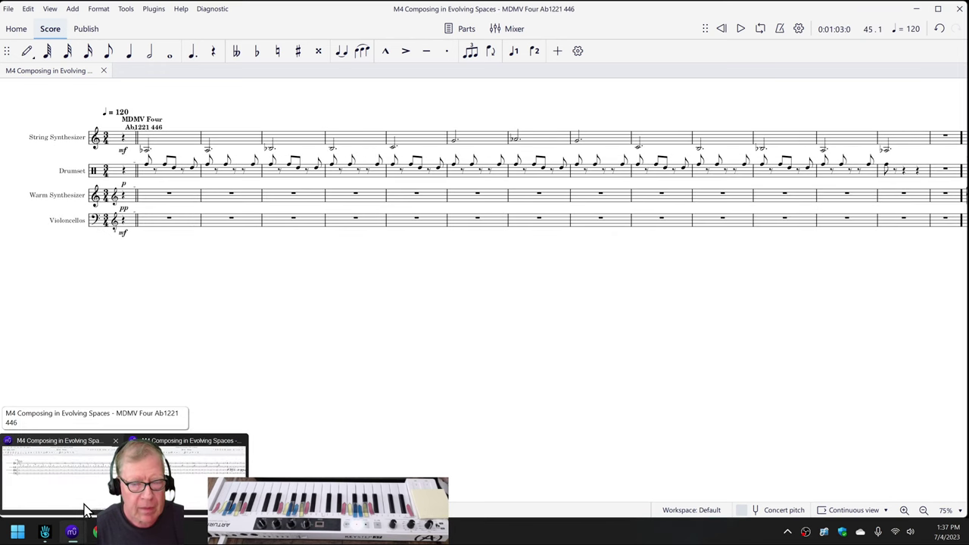
pyautogui.click(86, 509)
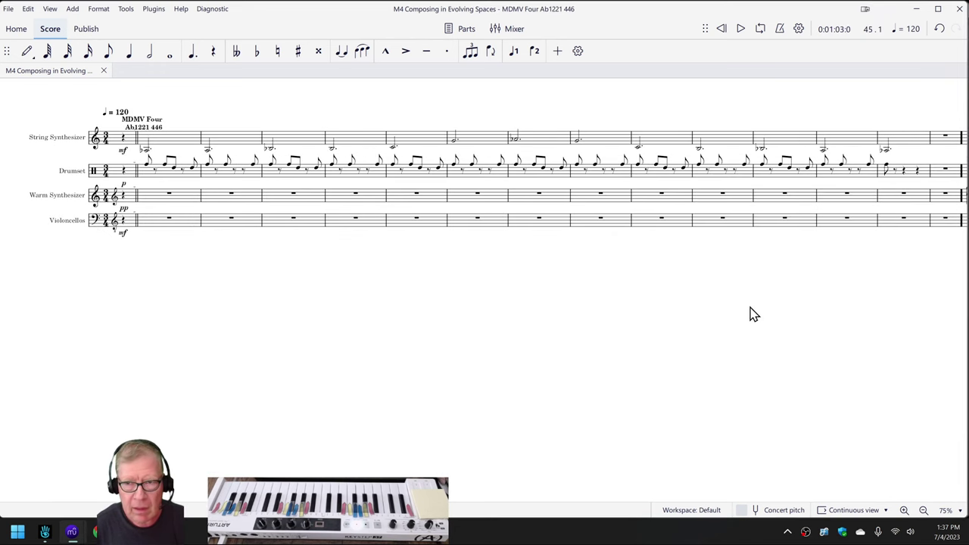
pyautogui.moveTo(750, 314); pyautogui.dragTo(257, 298)
pyautogui.hscroll(3, 575, 303)
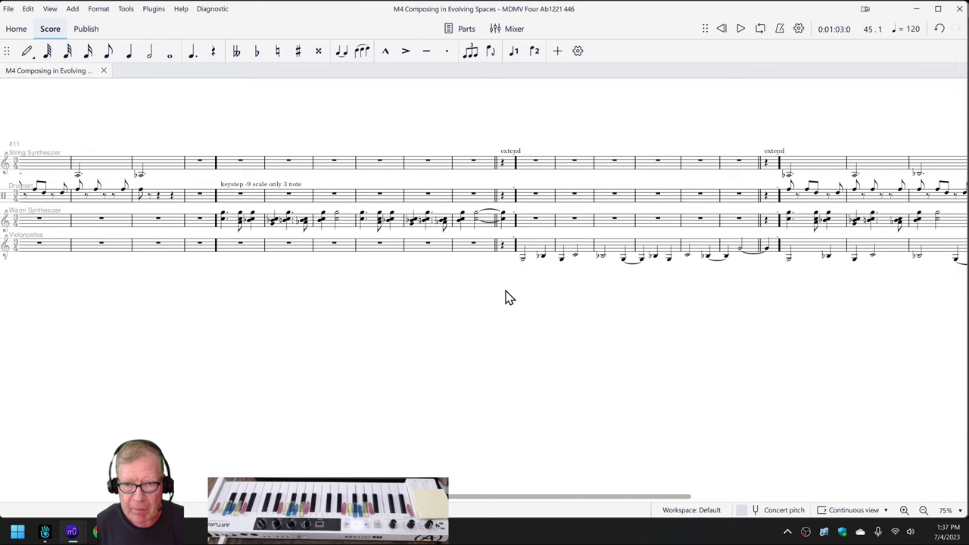
pyautogui.click(538, 253)
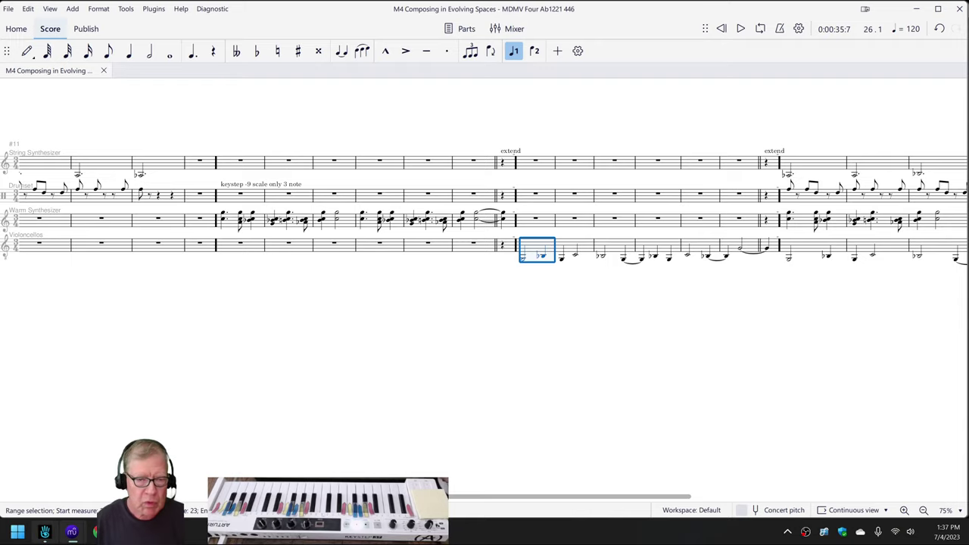
# - Switch to the Second Life world and zoom the camera onto the Custom Scales board
pyautogui.moveTo(44, 533)
pyautogui.click(110, 491)
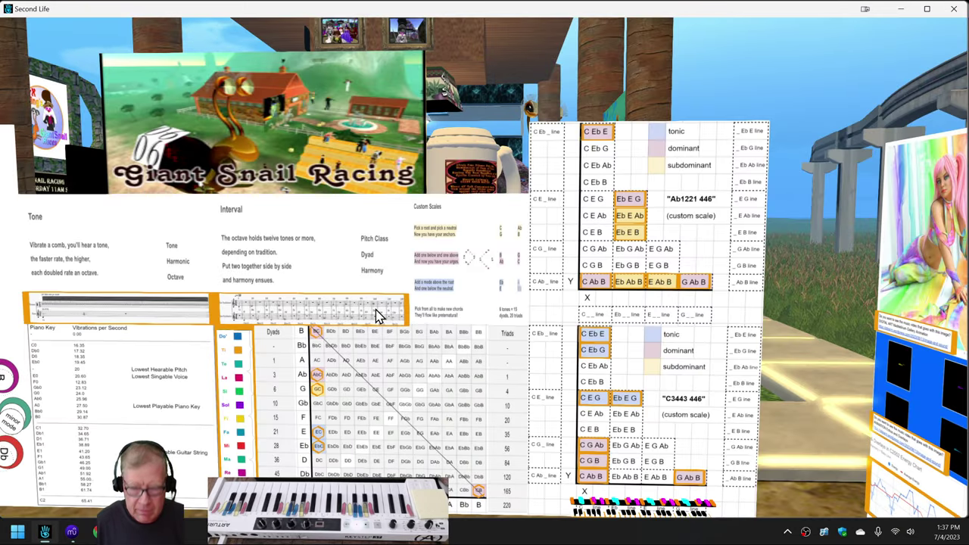
pyautogui.click(493, 262)
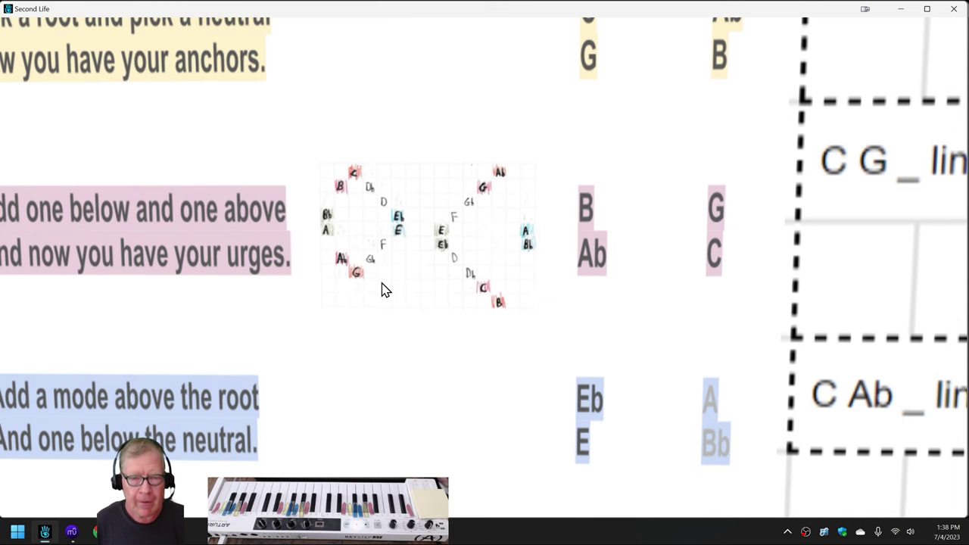
# - Clear the cello selection, jump MDMV Four back to its start, then bring up the notes spreadsheet
pyautogui.hotkey('alt', 'Tab')
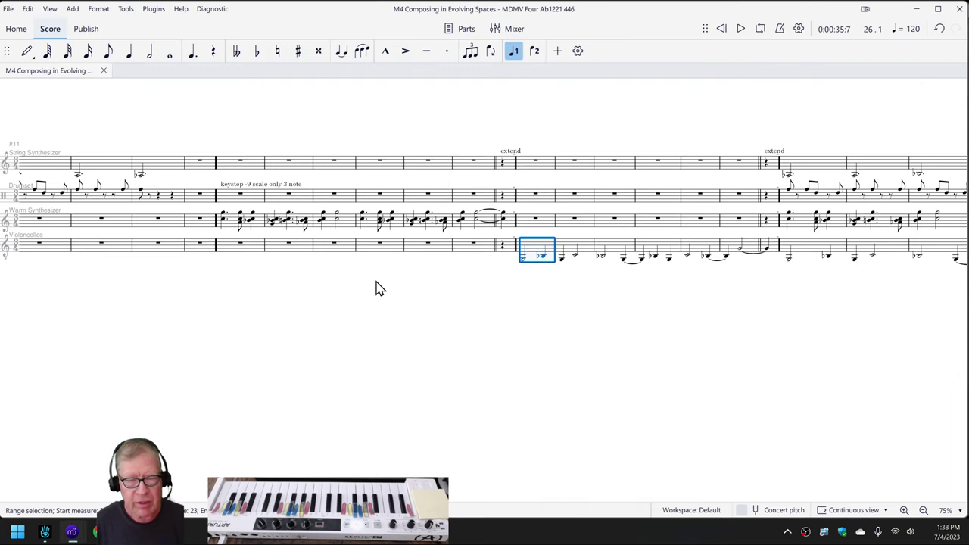
pyautogui.press('Escape')
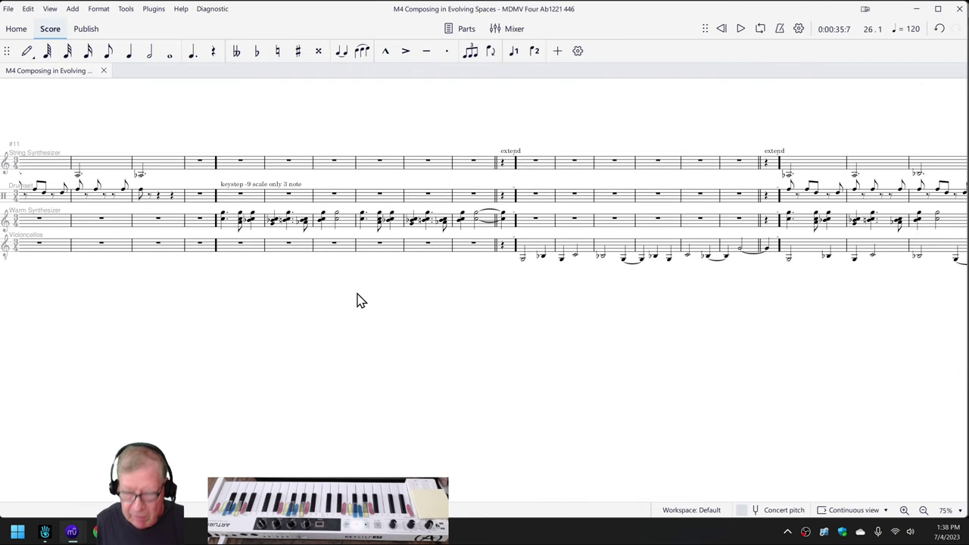
pyautogui.hotkey('ctrl', 'Home')
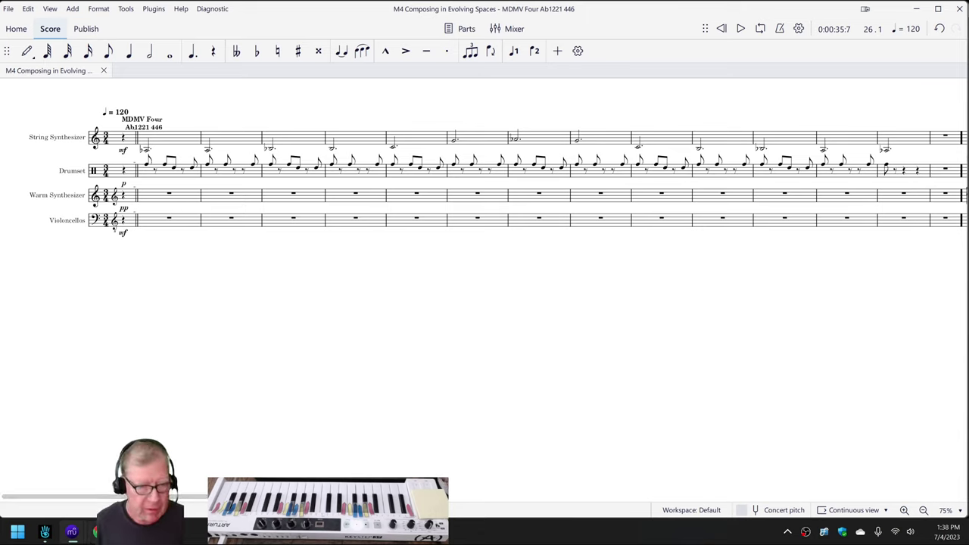
pyautogui.moveTo(99, 532)
pyautogui.click(82, 494)
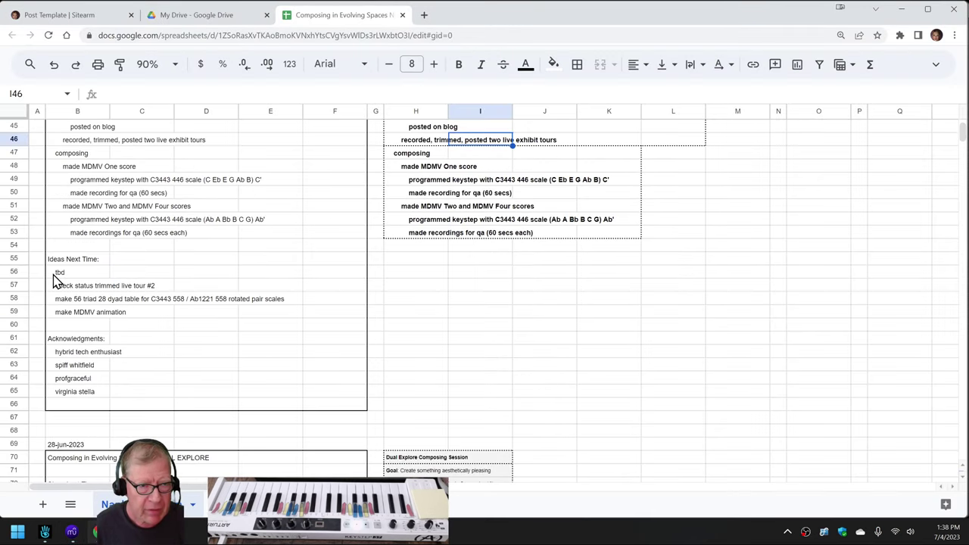
# - Read the Ideas Next Time entries in B59, B58, B59 and B60, including 'make MDMV animation'
pyautogui.click(65, 320)
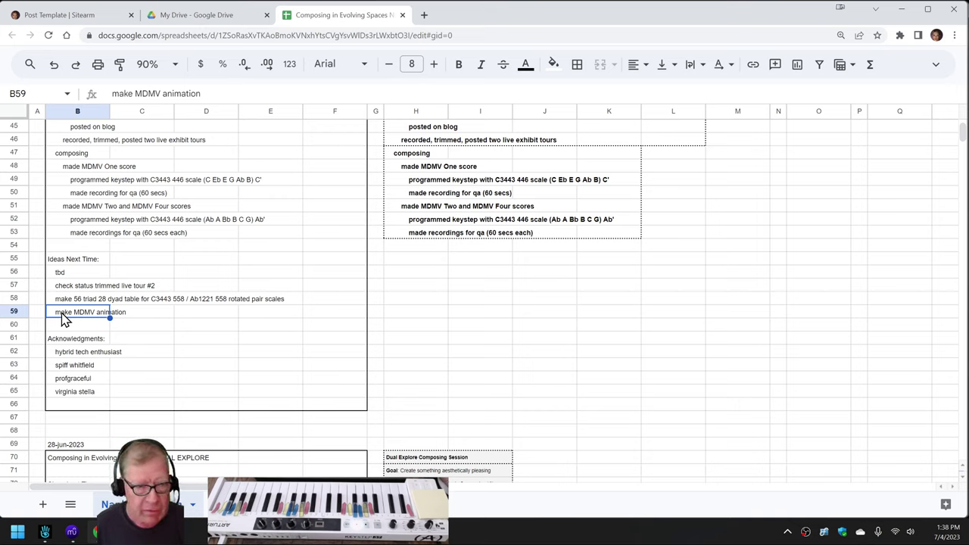
pyautogui.click(59, 302)
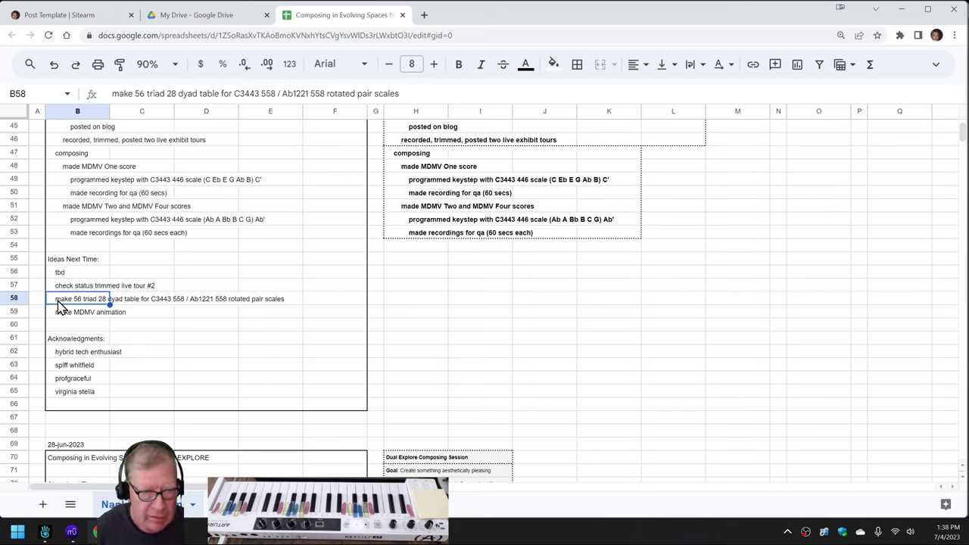
pyautogui.click(78, 314)
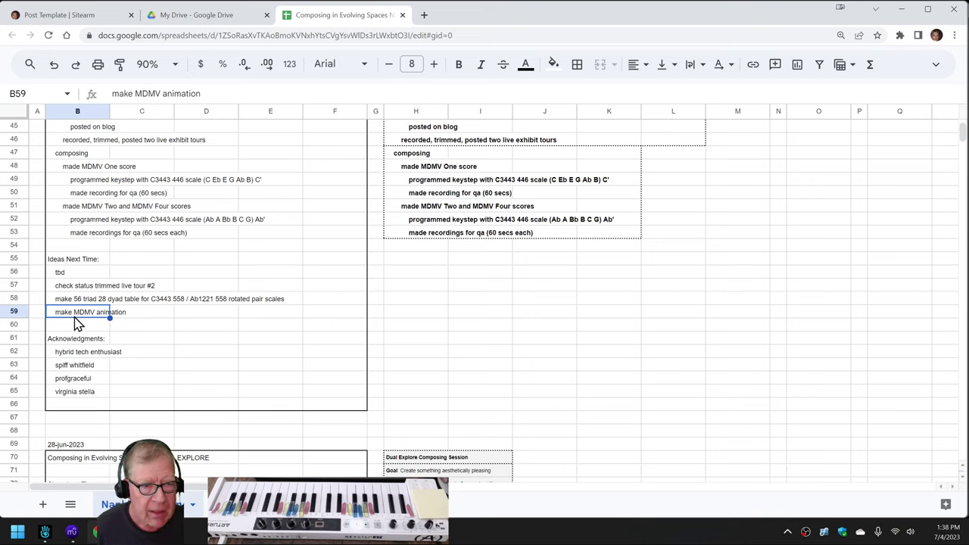
pyautogui.click(76, 327)
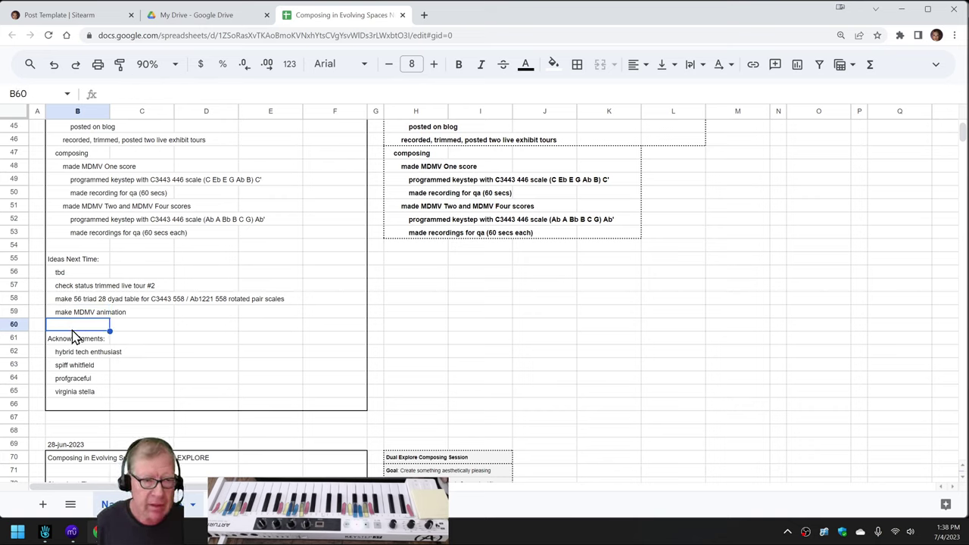
pyautogui.click(72, 353)
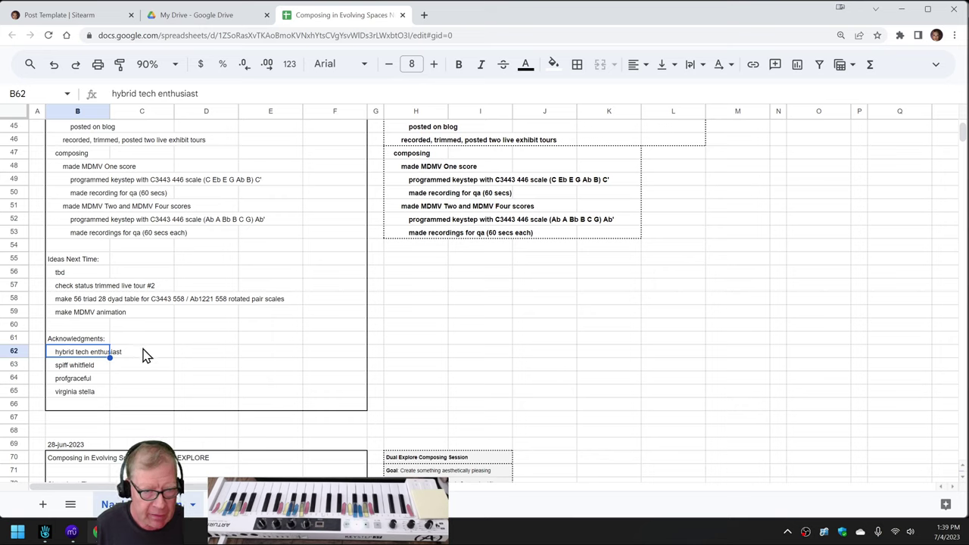
pyautogui.click(84, 368)
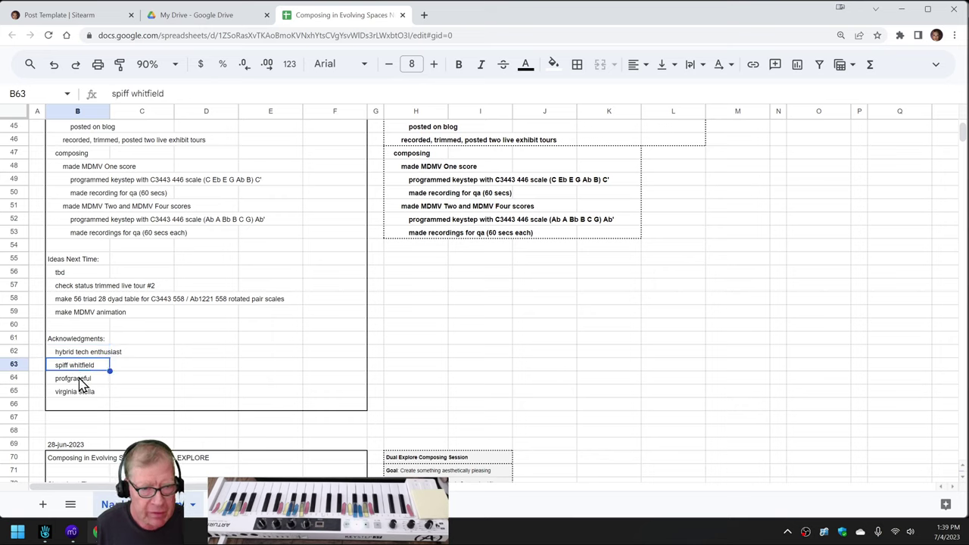
pyautogui.click(82, 382)
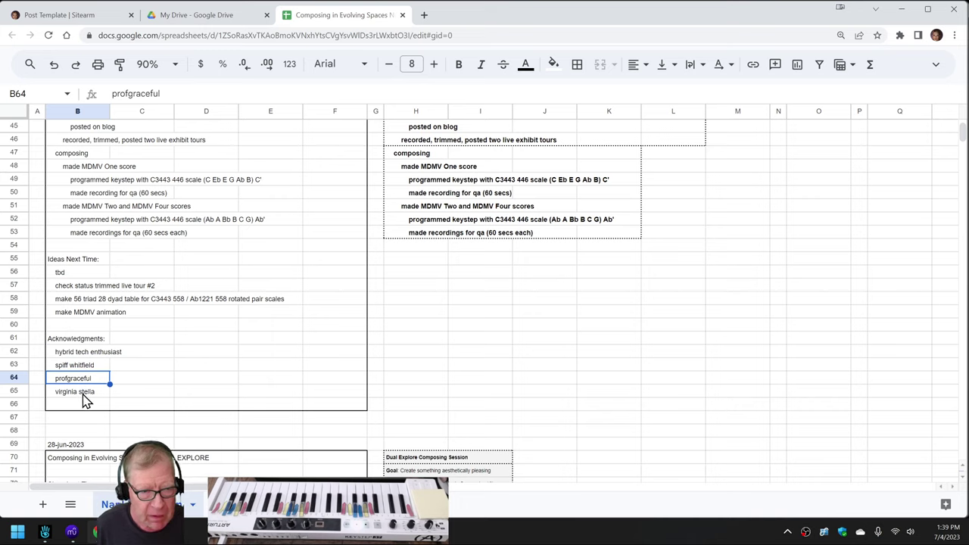
pyautogui.click(85, 399)
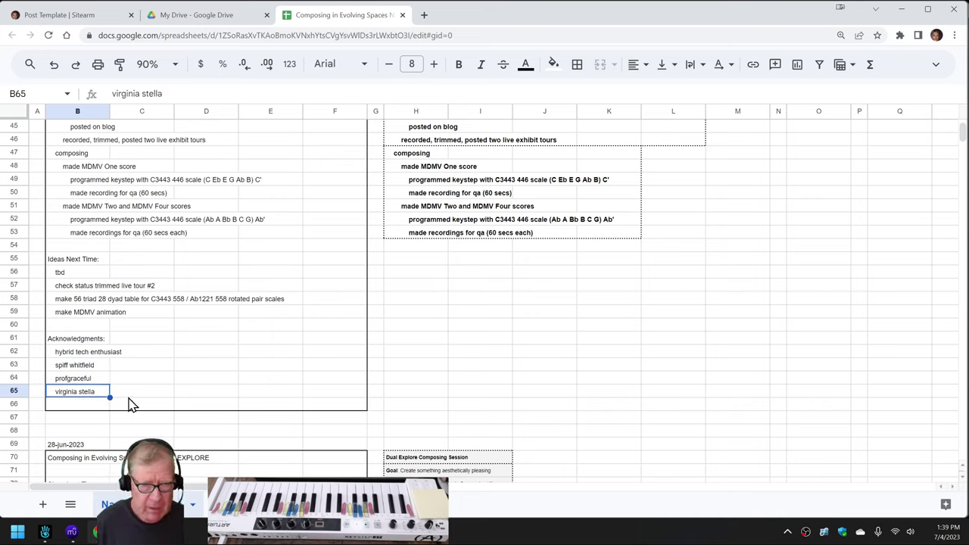